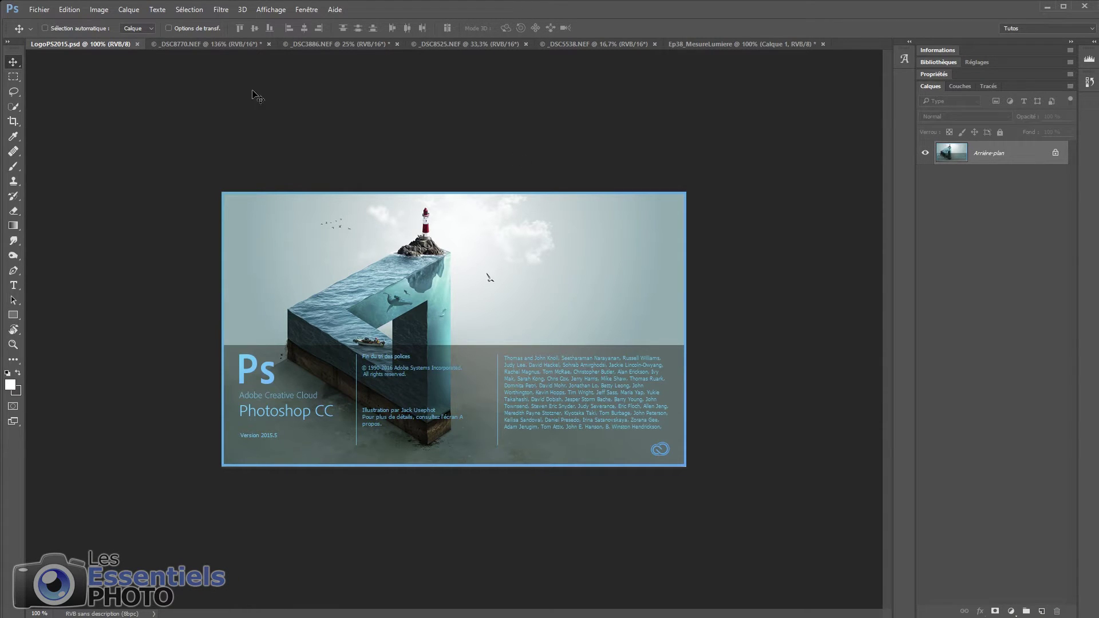
- Switch to the _DSC8770.NEF photo and add the point text "Smoothies" beside the chalkboard's COLDPRESS line
left_click(217, 43)
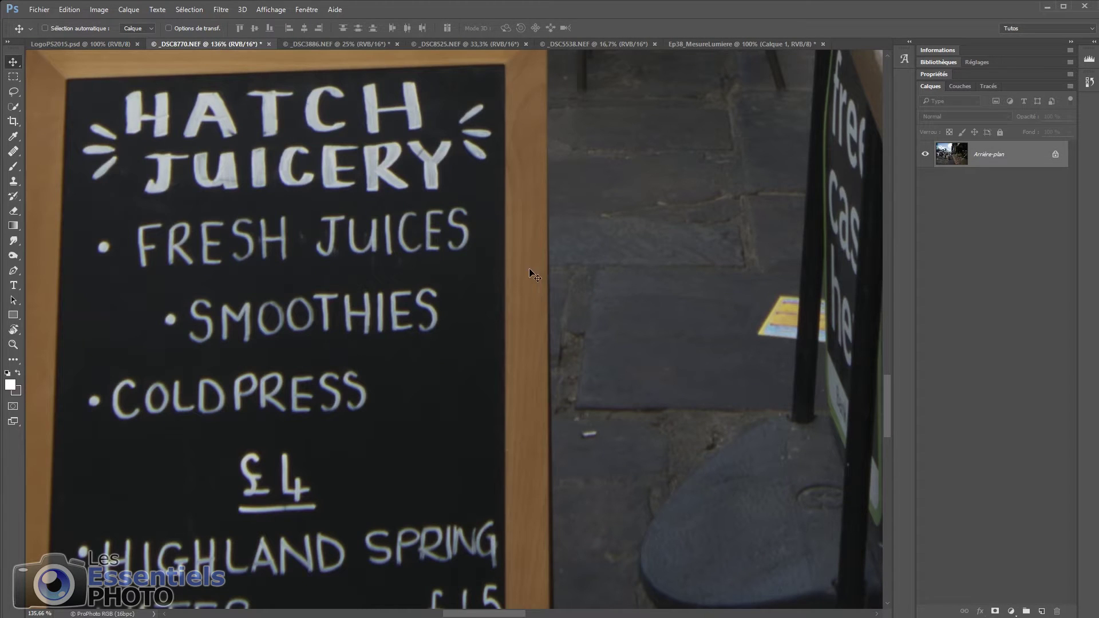
key("t")
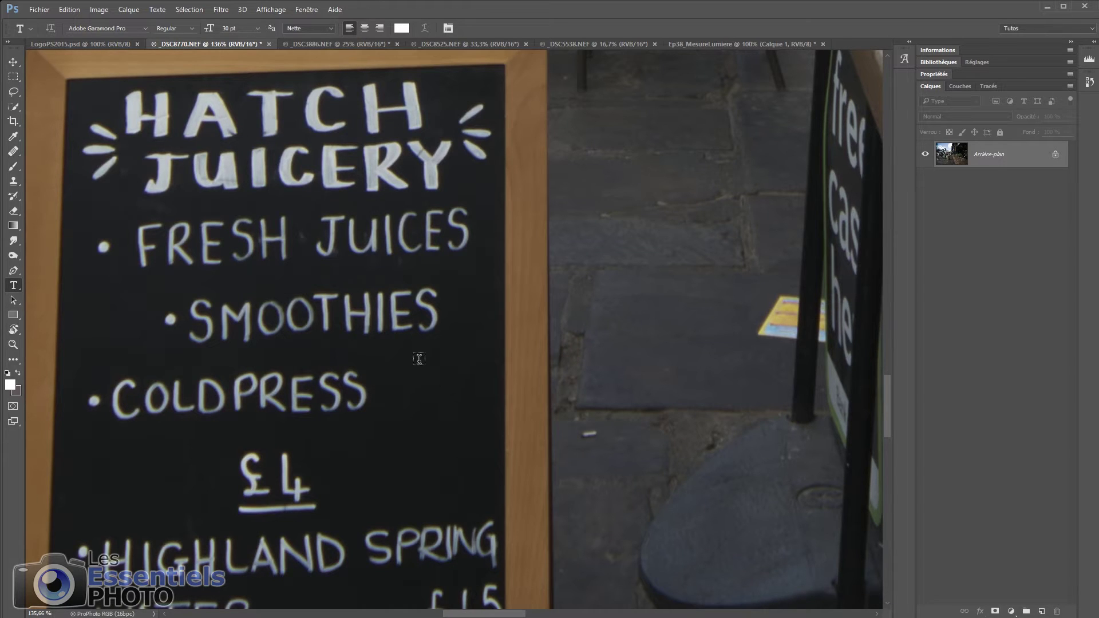
left_click(424, 388)
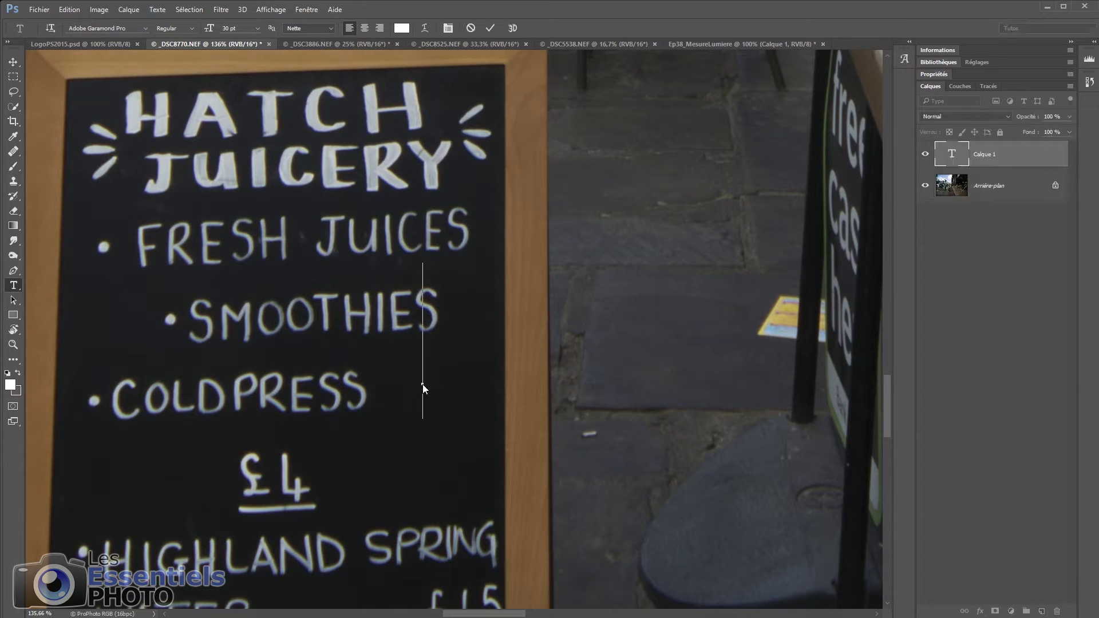
type("Smoothies")
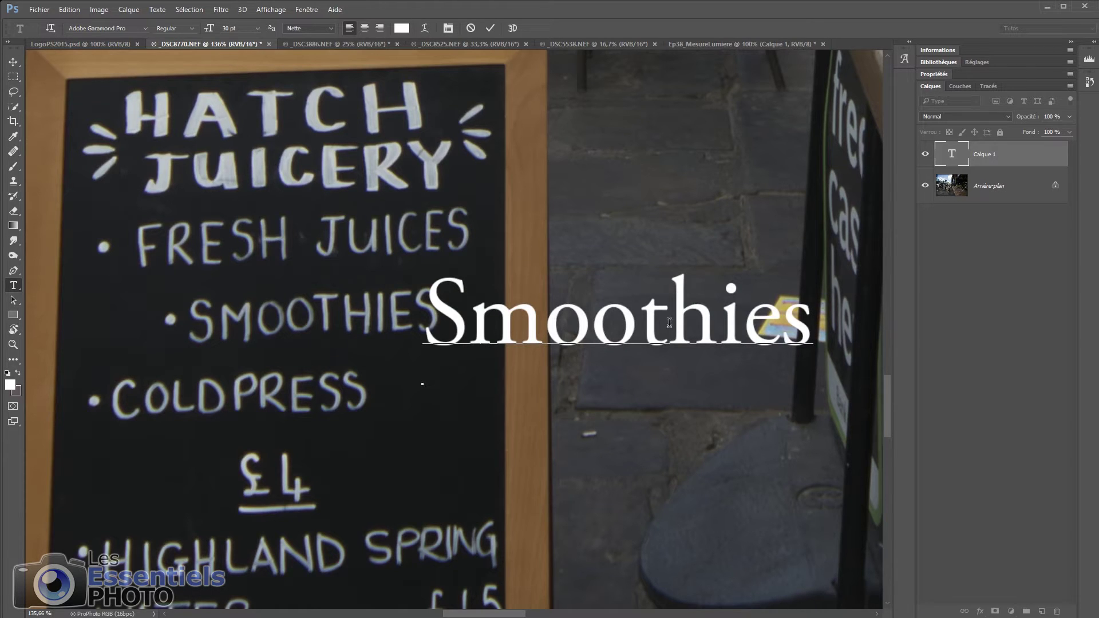
- Replace the t and the e of "Smoothies" with their long-tailed alternate glyphs and move the text slightly lower
left_click_drag(641, 324, 672, 322)
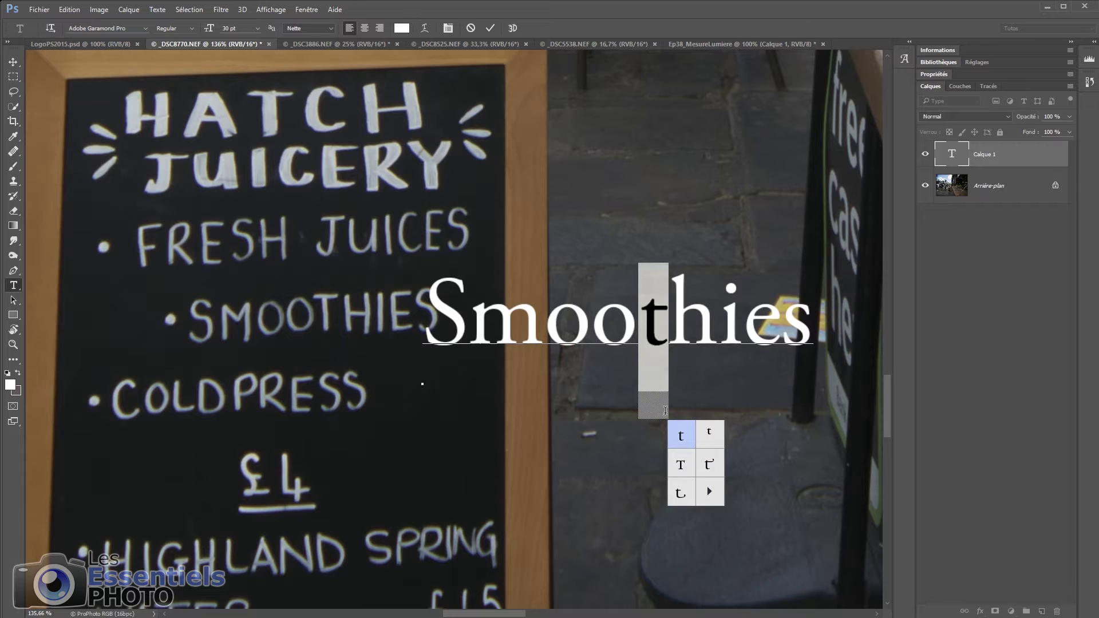
left_click(680, 491)
left_click_drag(768, 323, 803, 323)
key("shift+Right")
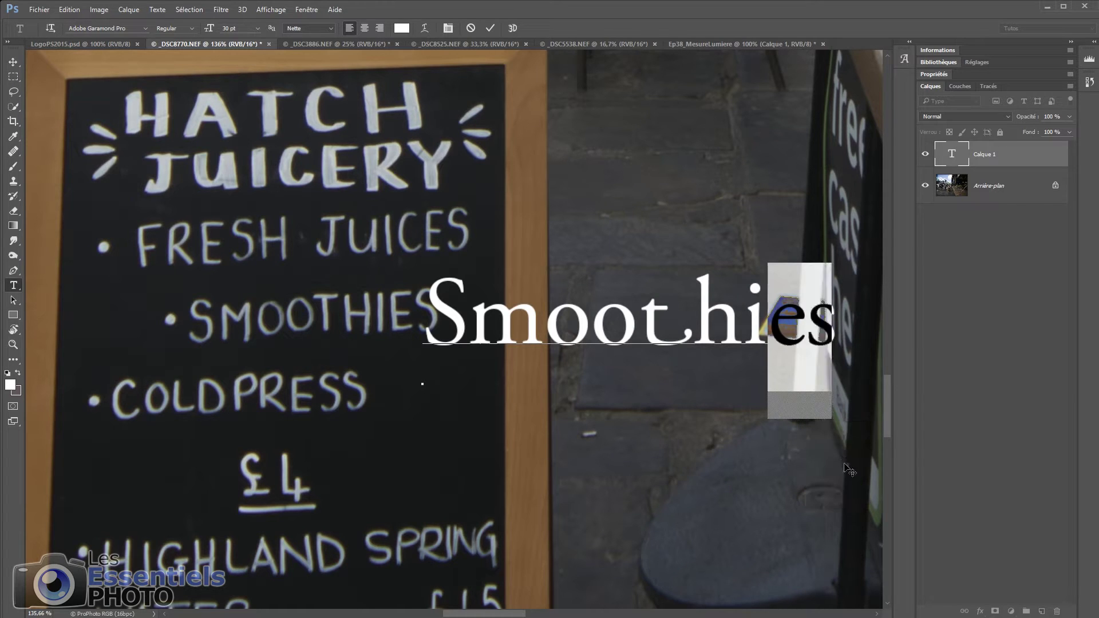
left_click(871, 461)
key("ctrl+Return")
key("v")
left_click_drag(697, 332, 657, 397)
- Highlight the t, o and m of "Smoothies" one at a time to check which letters offer alternate glyphs
key("t")
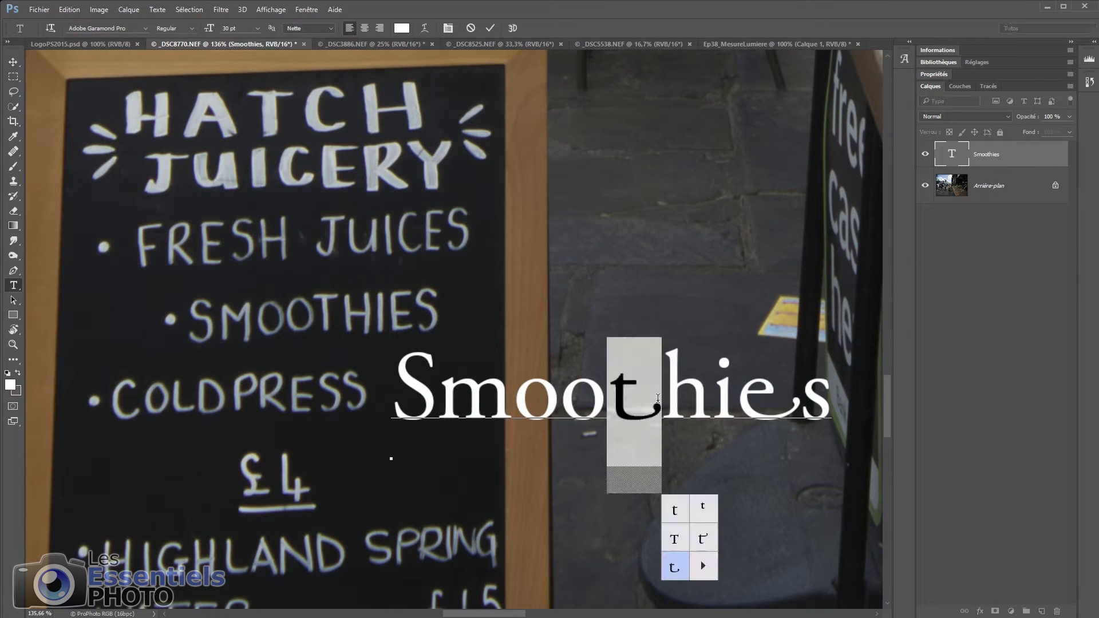
left_click(589, 429)
key("shift+Left")
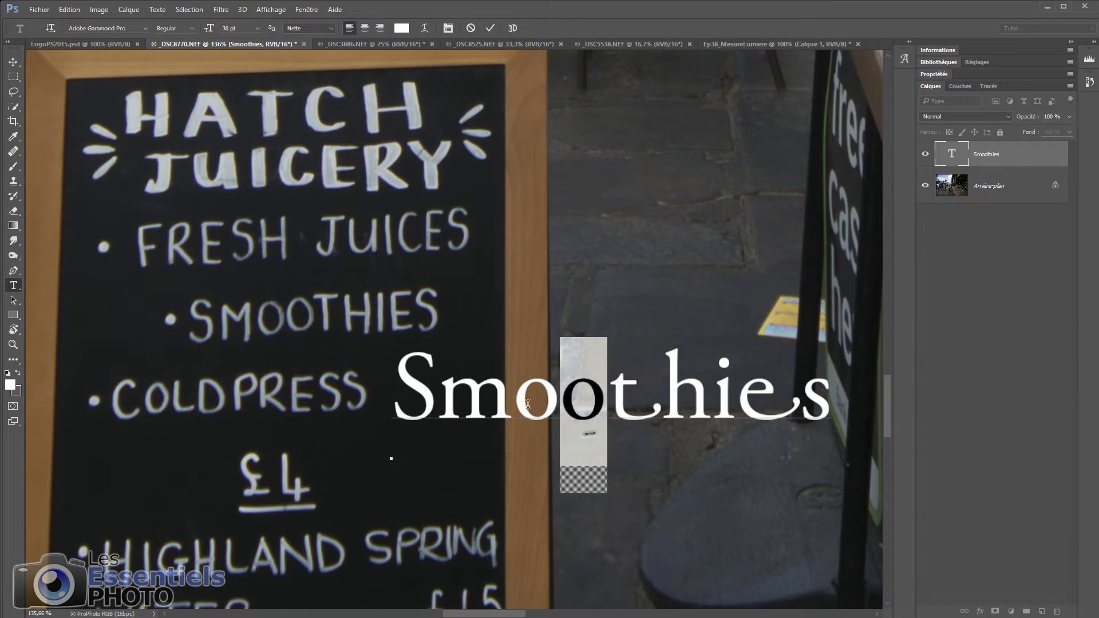
left_click(553, 404)
key("shift+Left")
left_click(495, 400)
key("shift+Left")
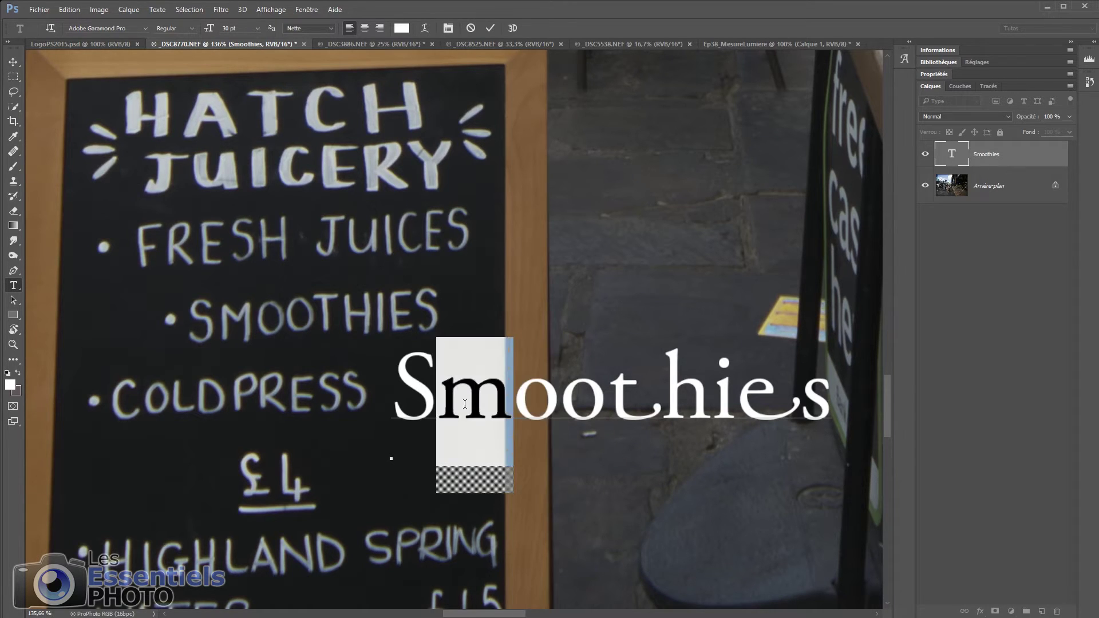
left_click(664, 376)
key("shift+Left")
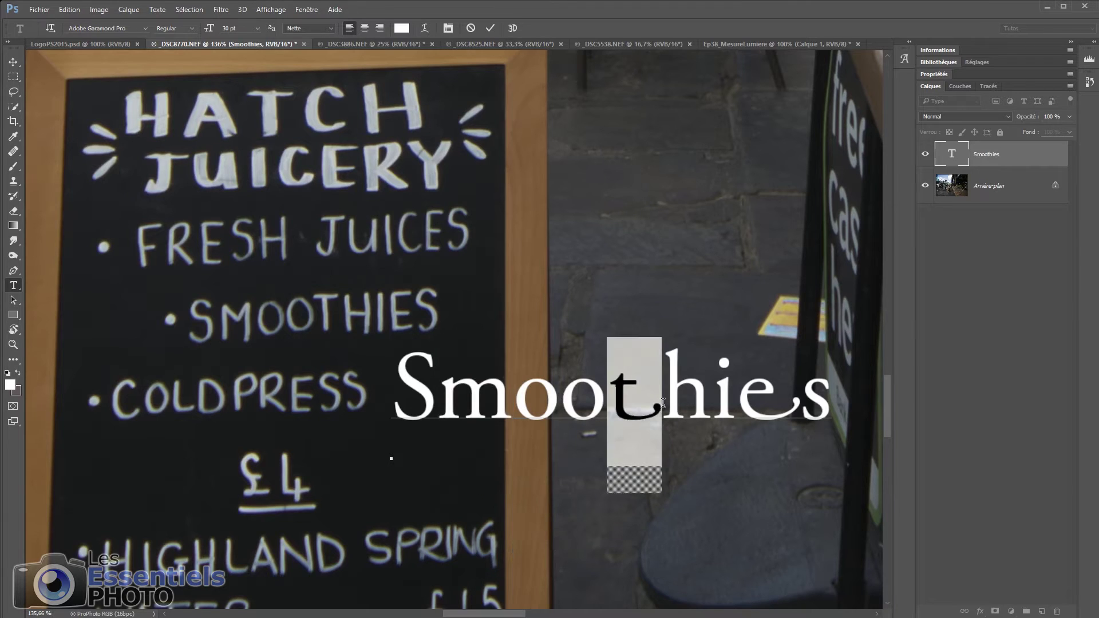
key("ctrl+Return")
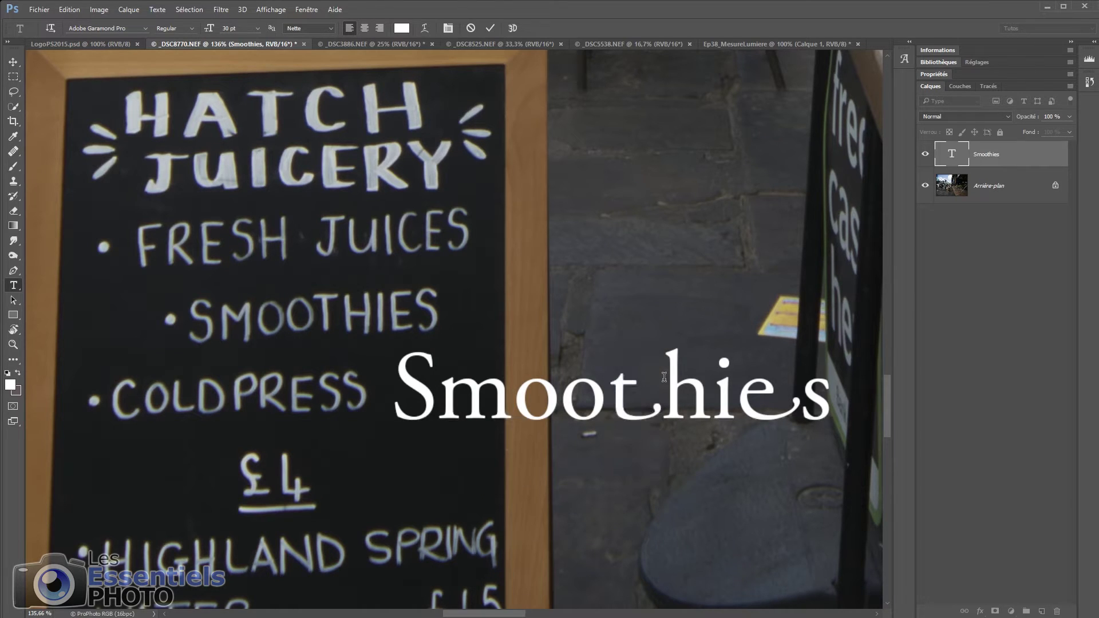
- Move the "Smoothies" text slightly down and draw a rectangular marquee around the chalkboard's handwritten word SMOOTHIES
key("v")
left_click_drag(605, 406, 617, 443)
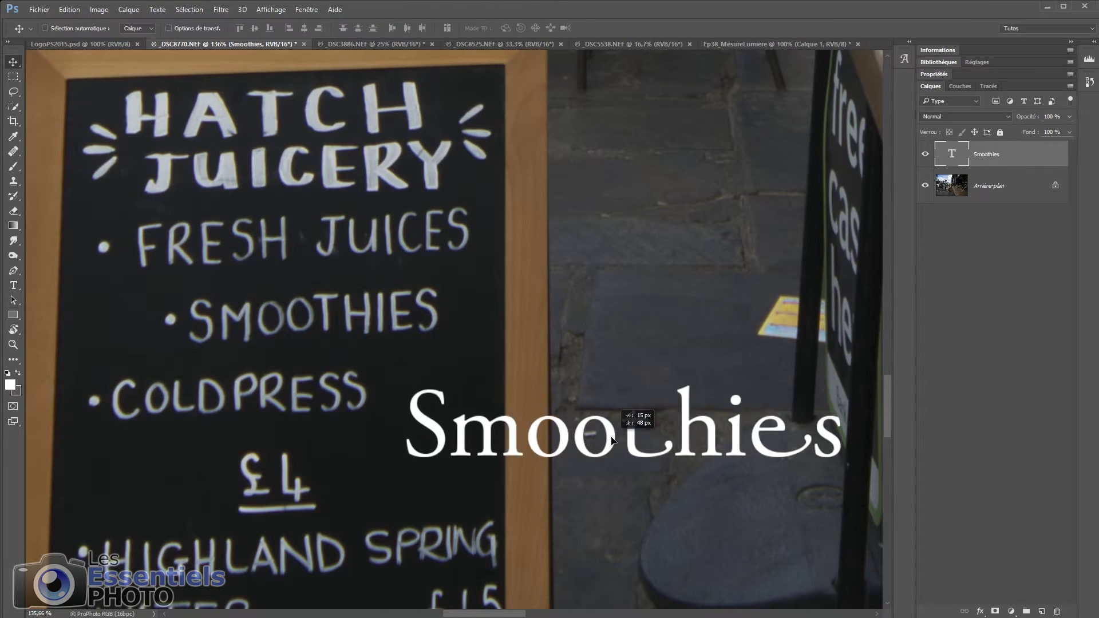
key("m")
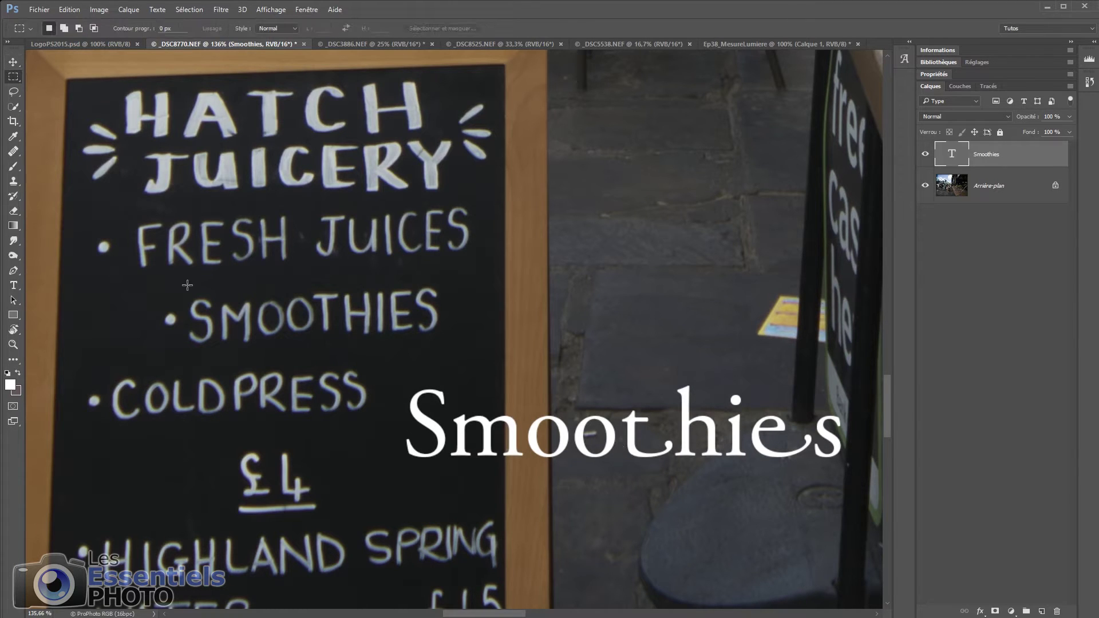
left_click_drag(186, 283, 445, 347)
- Run Match Font on the selected handwriting, then sync Chaloops Regular from Typekit and apply it to the text layer
left_click(159, 10)
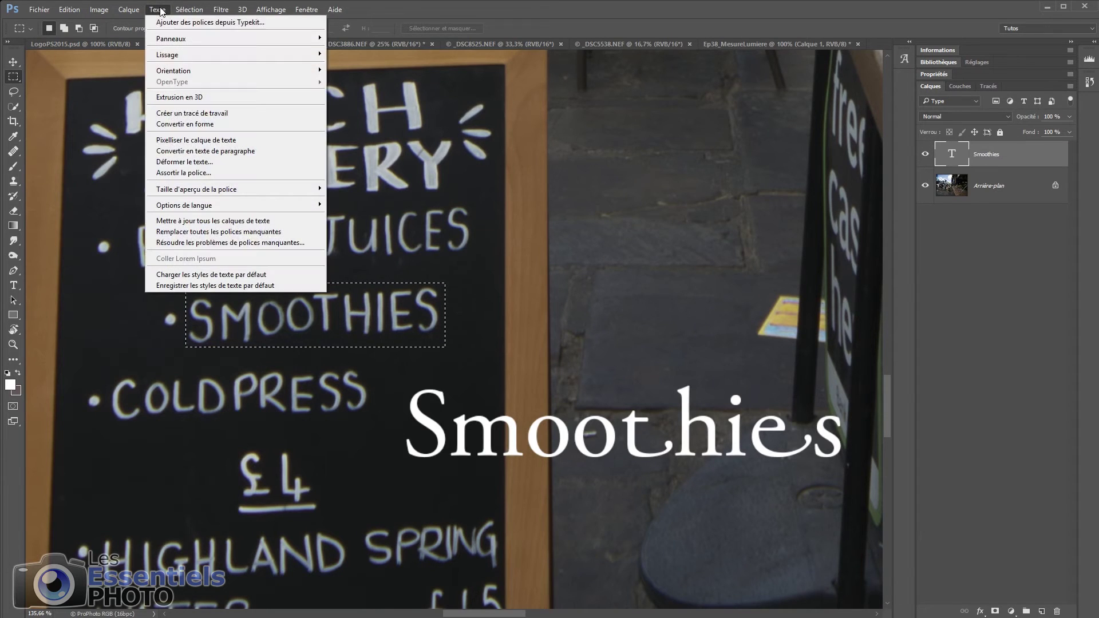
left_click(194, 178)
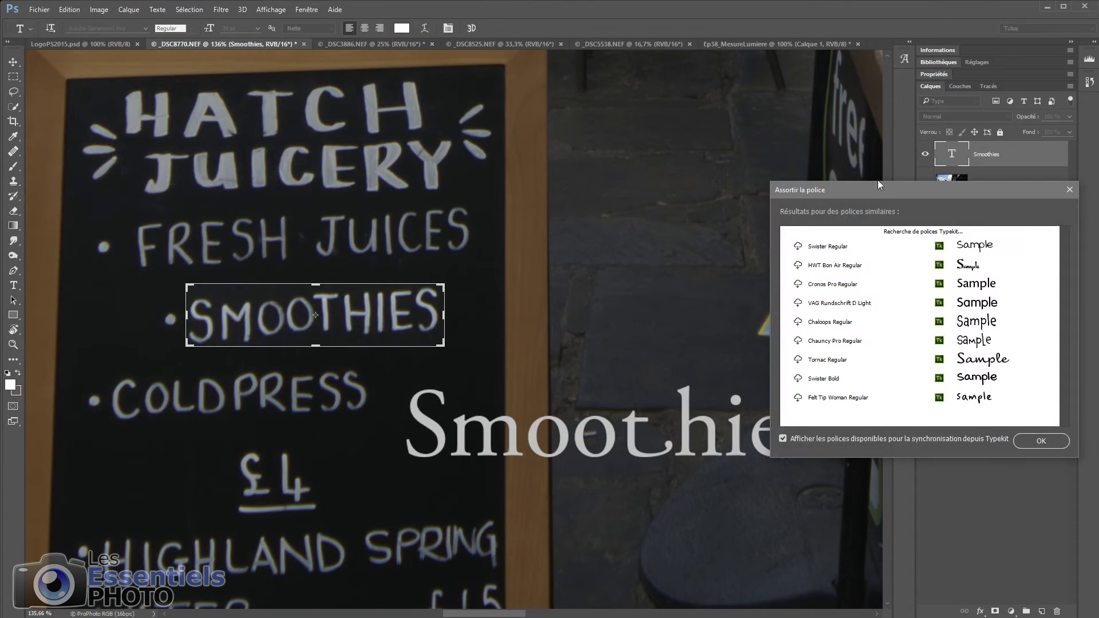
left_click_drag(808, 167, 675, 110)
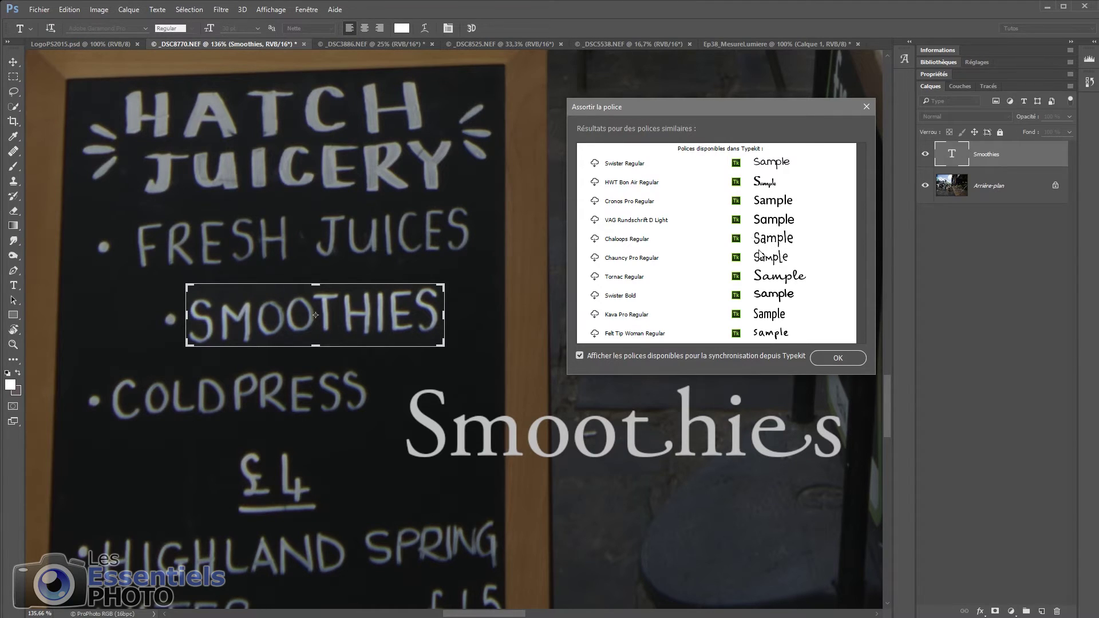
left_click(595, 241)
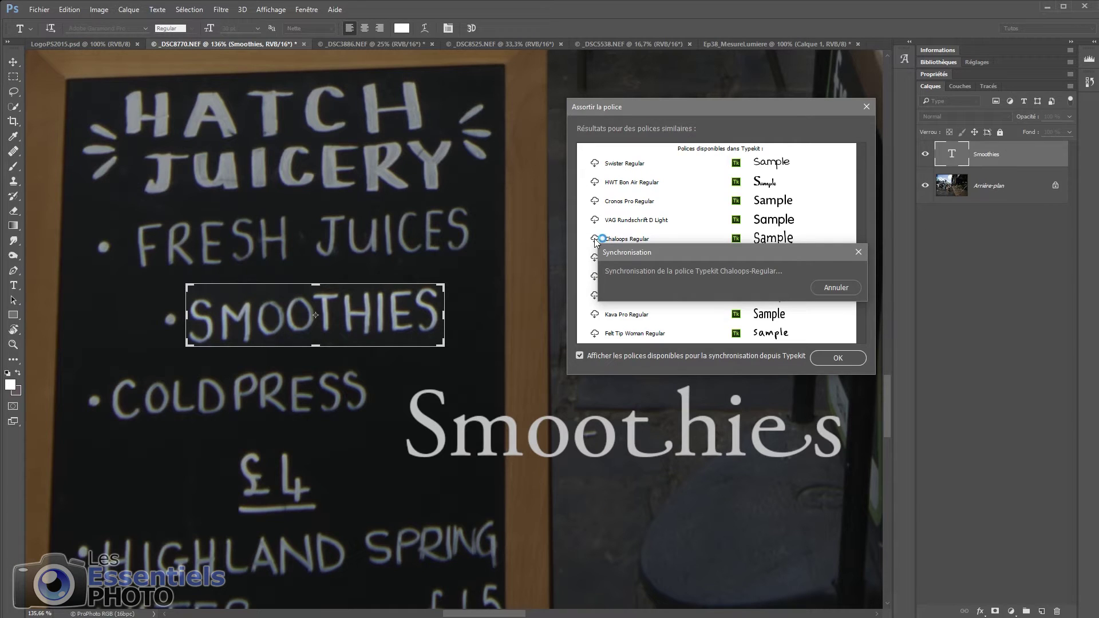
left_click(838, 358)
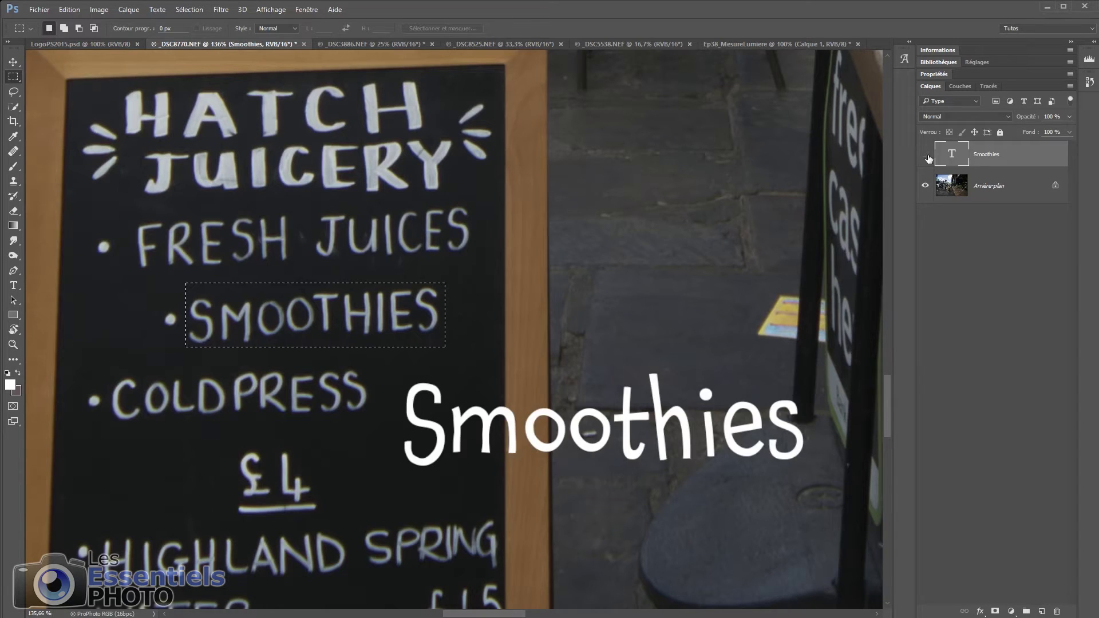
- Rewrite the lowercase letters of the text in capitals so that it reads "SMOOTHIES"
key("t")
left_click_drag(448, 435, 814, 431)
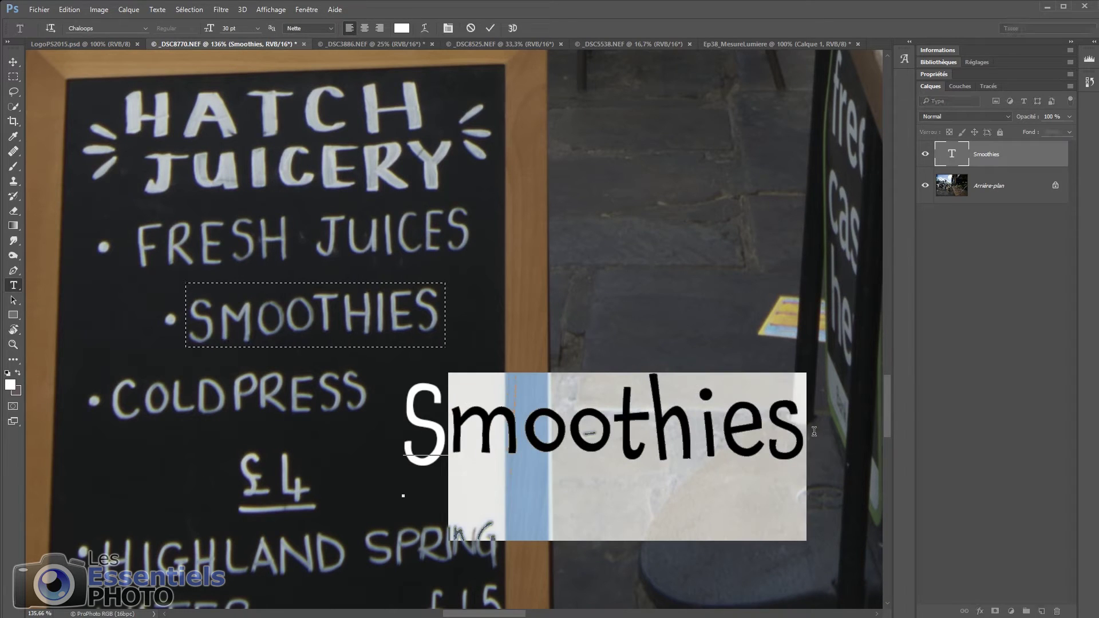
type("MOTT")
key("BackSpace")
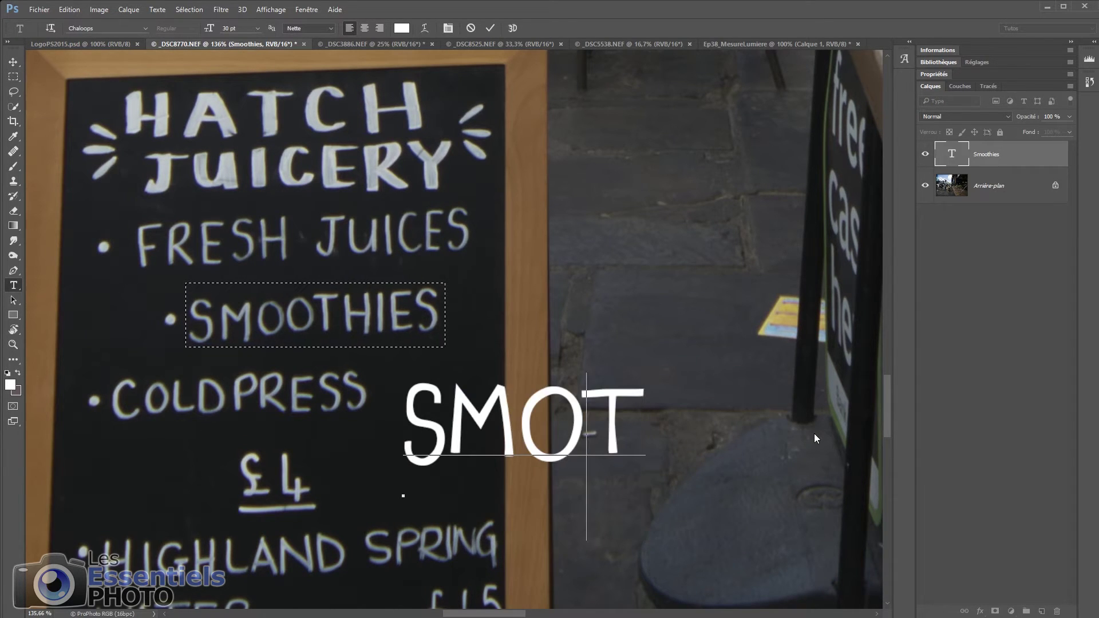
key("BackSpace")
type("OTHIES")
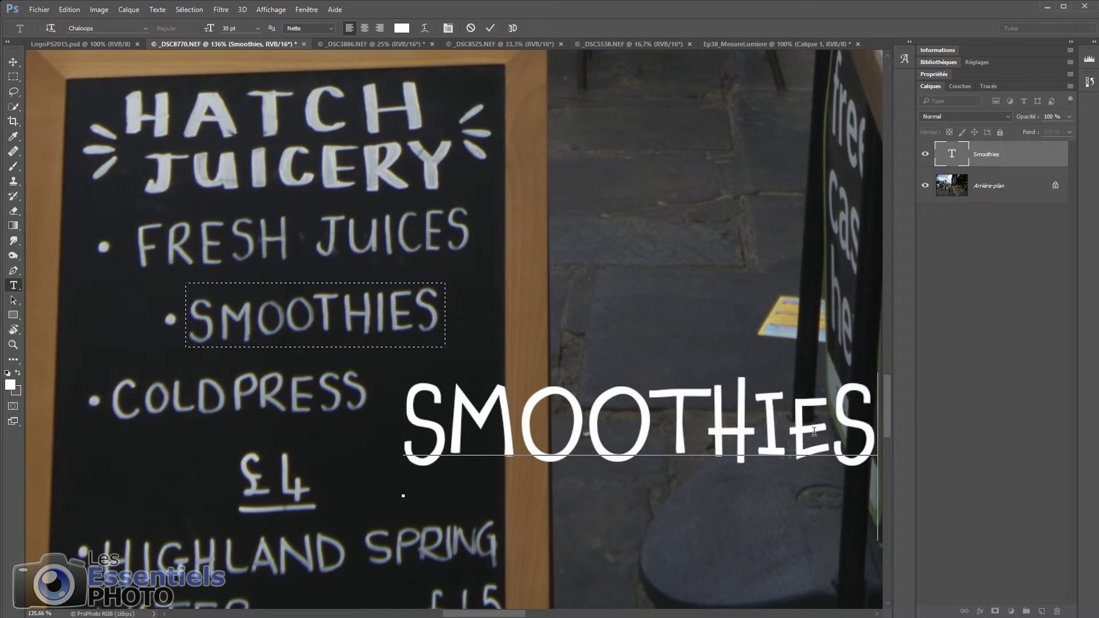
key("ctrl+Return")
- Scale the SMOOTHIES text down to about the width of the handwritten word and place it just below and beside it
key("v")
left_click_drag(689, 435, 458, 246)
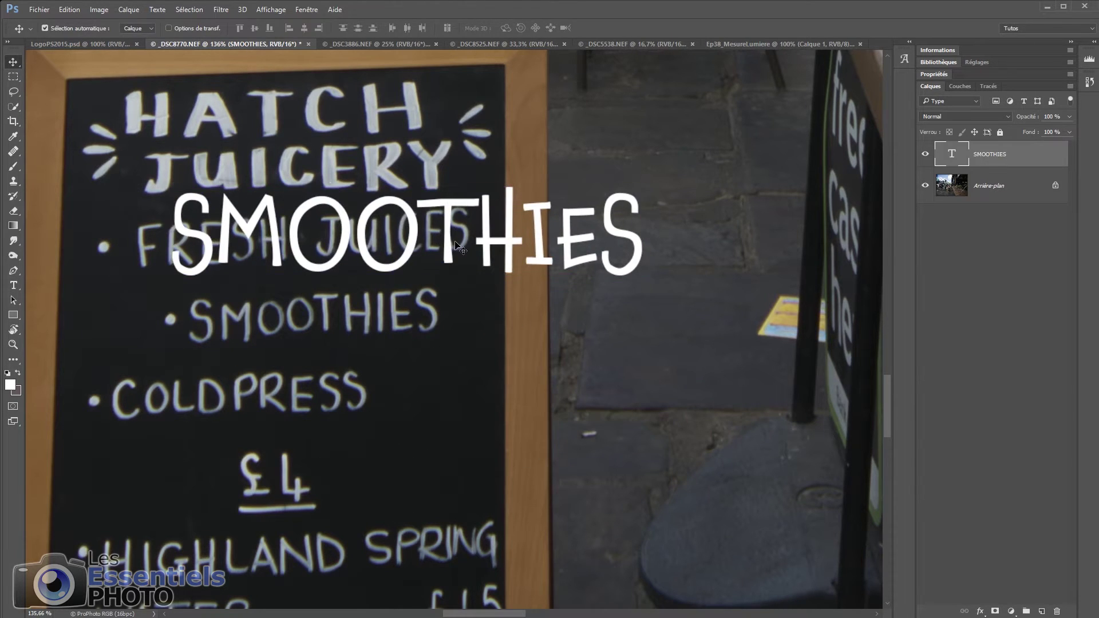
key("ctrl+t")
left_click_drag(645, 188, 532, 213)
left_click_drag(472, 318, 472, 356)
left_click_drag(467, 286, 591, 375)
key("Return")
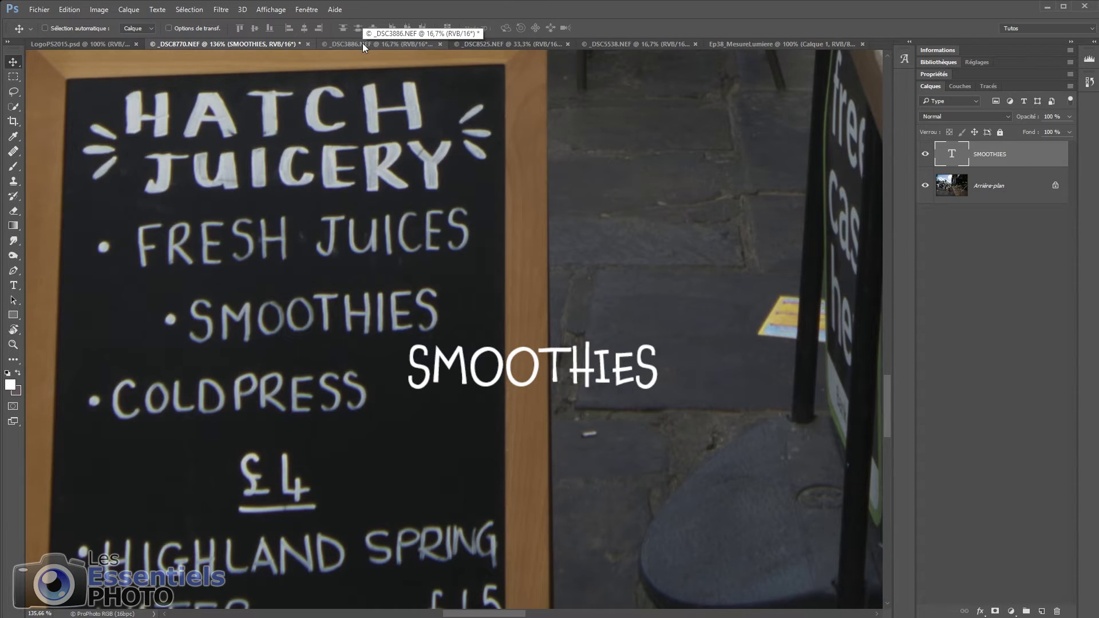
- Switch to the _DSC3886.NEF beach photo and straighten it along the sea horizon with the Crop tool
left_click(362, 43)
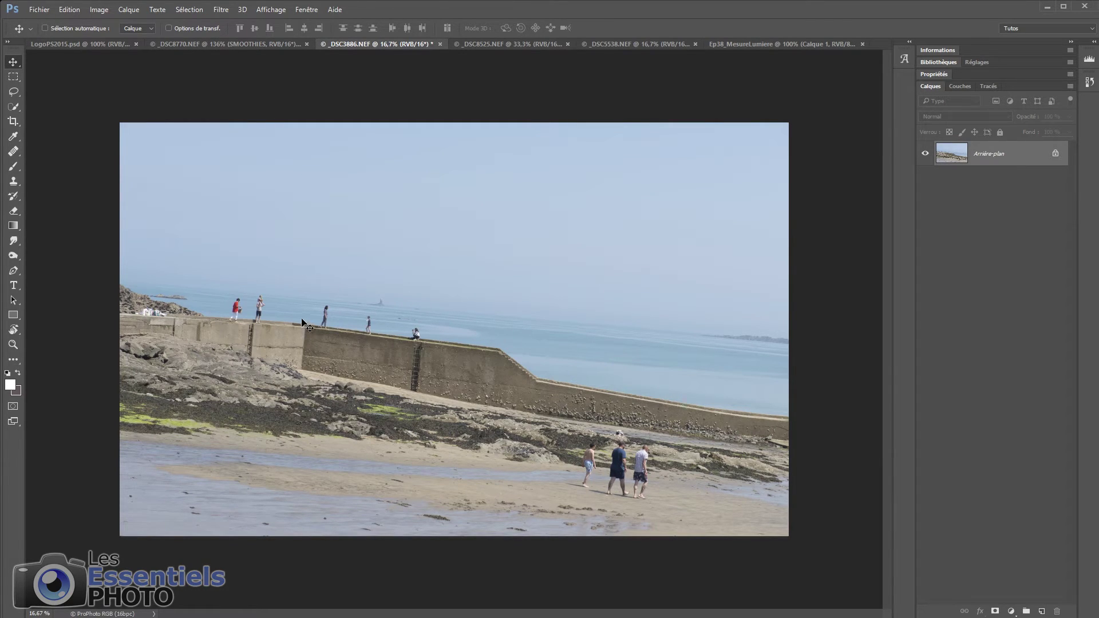
key("c")
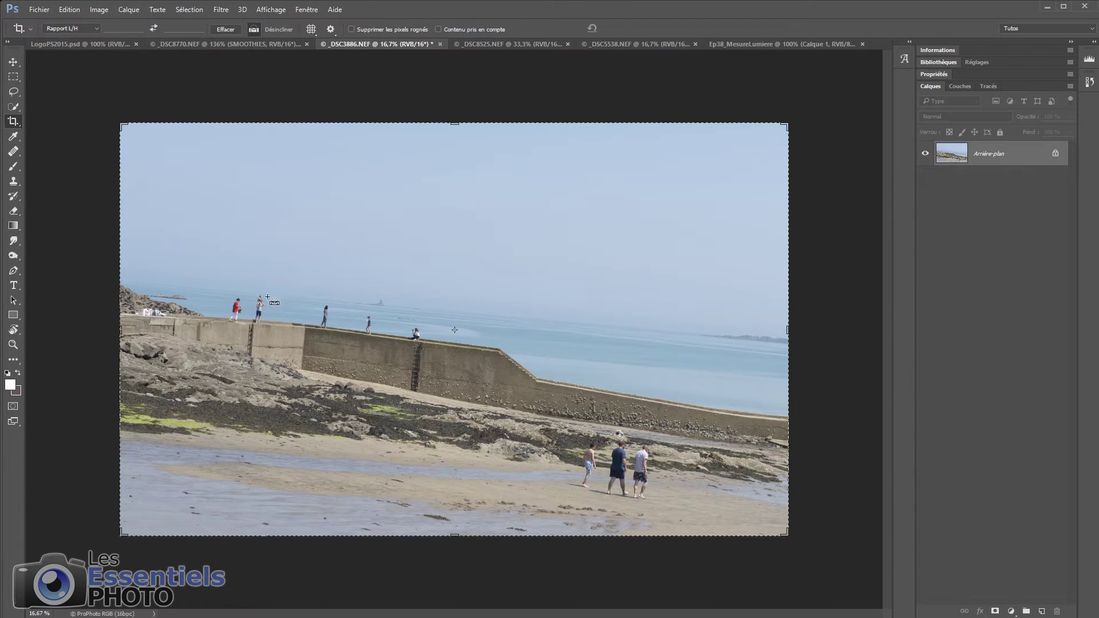
mouse_move(244, 291)
left_mouse_down()
mouse_move(594, 336)
mouse_move(804, 339)
mouse_move(766, 340)
left_mouse_up()
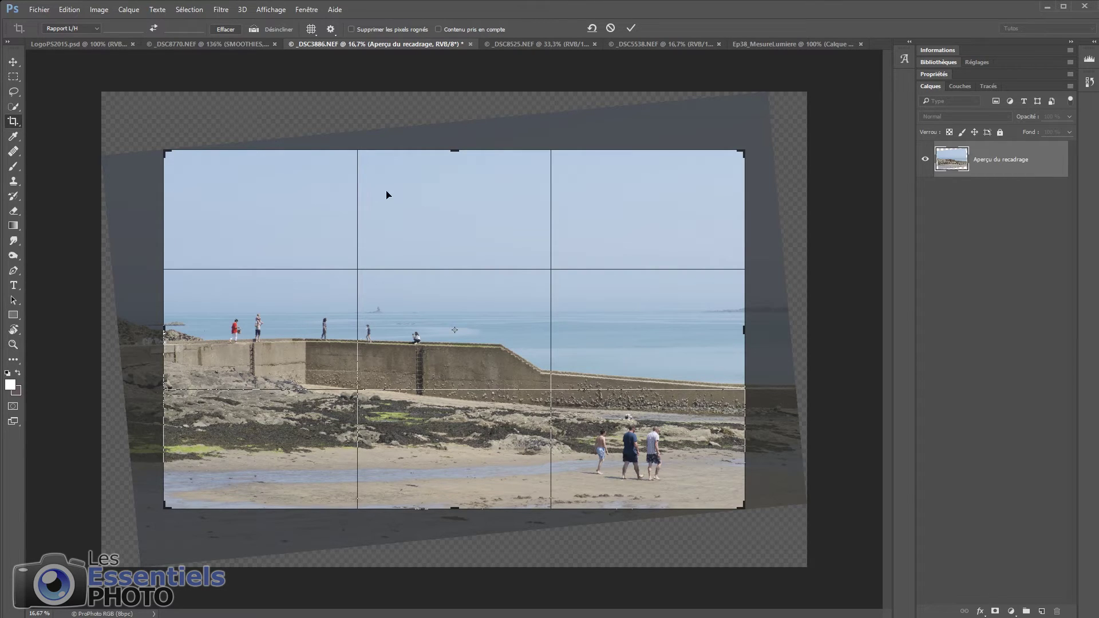
- Enable content-aware cropping, enlarge the crop frame to include the whole rotated photo, and apply the crop
left_click(439, 30)
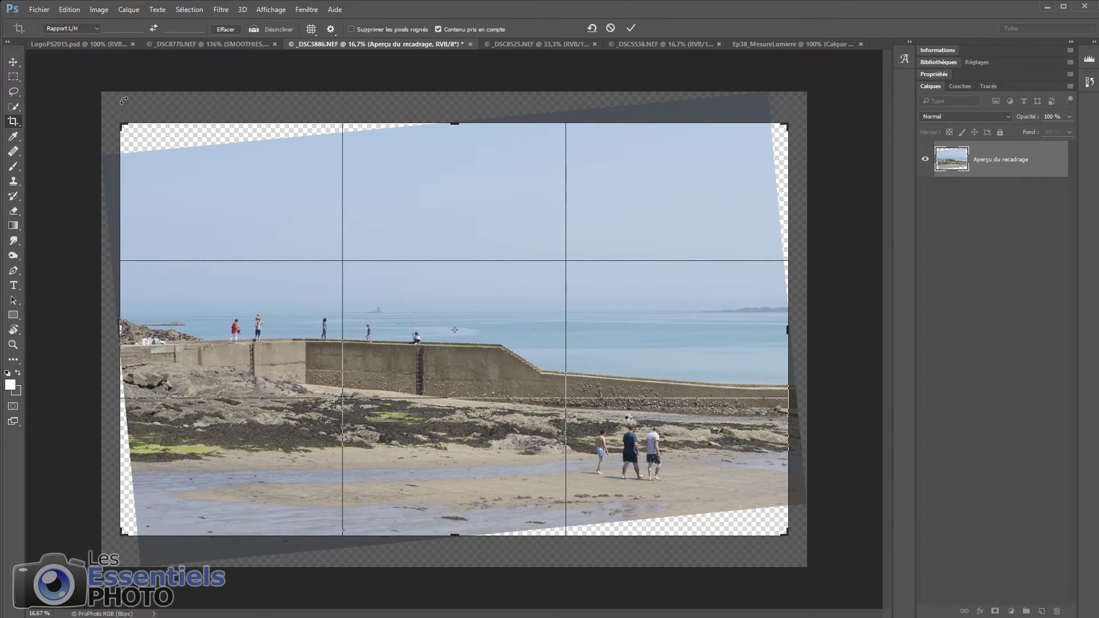
left_click_drag(118, 122, 113, 108)
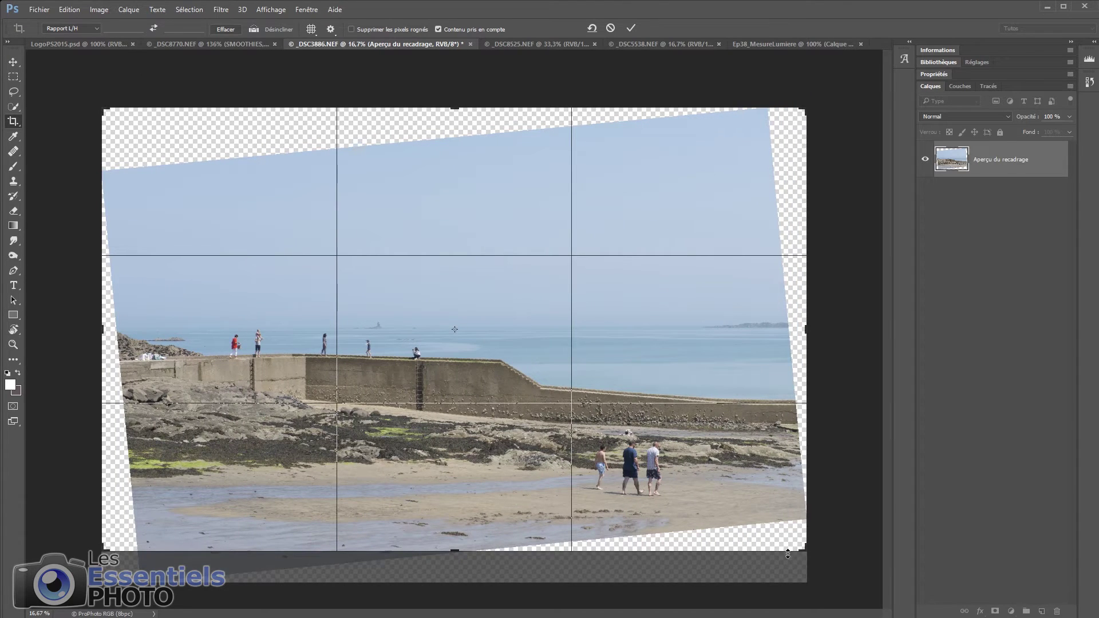
left_click_drag(788, 552, 785, 569)
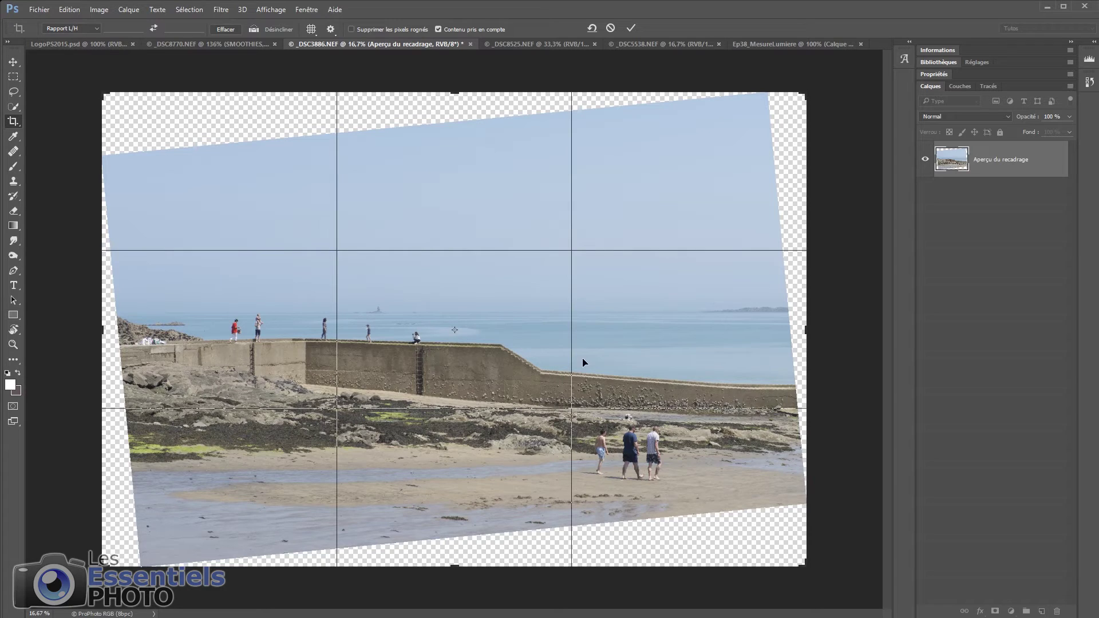
left_click(631, 28)
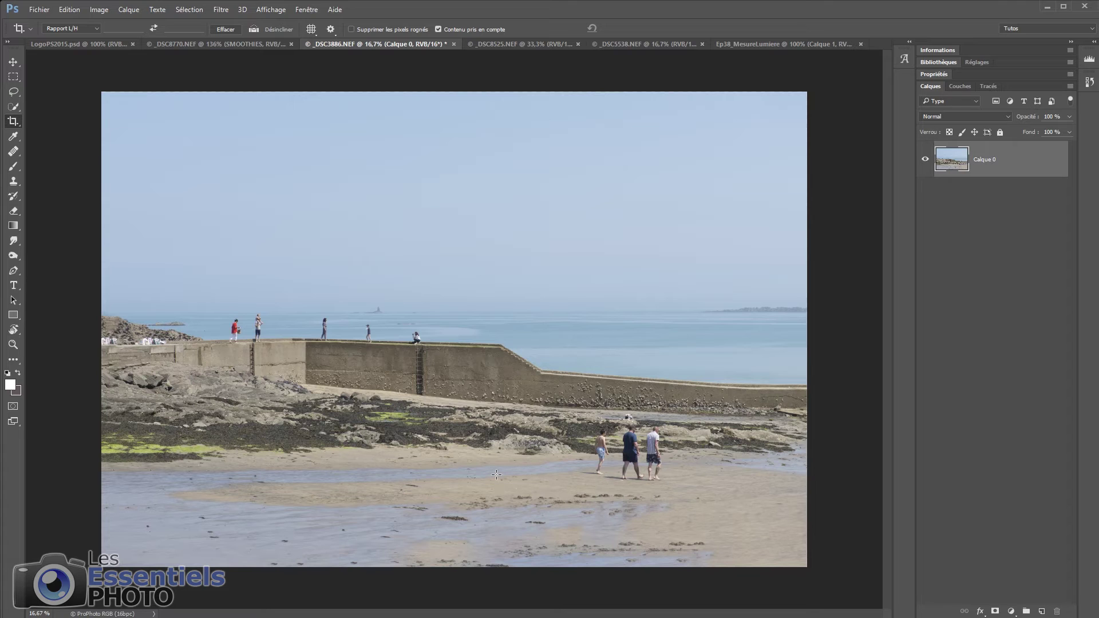
- Switch to the _DSC8525.NEF photo and select the whole cat with the Quick Selection tool
left_click(505, 44)
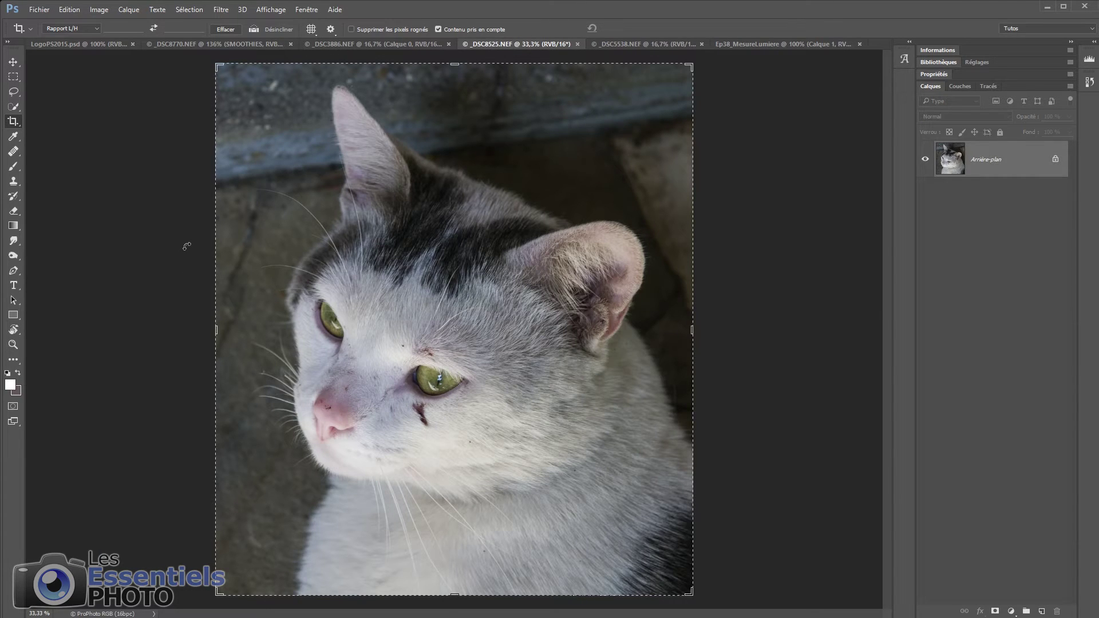
left_click(13, 106)
mouse_move(353, 242)
left_mouse_down()
mouse_move(484, 311)
mouse_move(605, 435)
mouse_move(412, 360)
mouse_move(398, 195)
mouse_move(321, 268)
mouse_move(345, 271)
mouse_move(459, 113)
mouse_move(420, 83)
left_mouse_up()
mouse_move(692, 208)
left_mouse_down()
mouse_move(665, 322)
mouse_move(703, 415)
mouse_move(698, 424)
mouse_move(693, 404)
mouse_move(698, 431)
left_mouse_up()
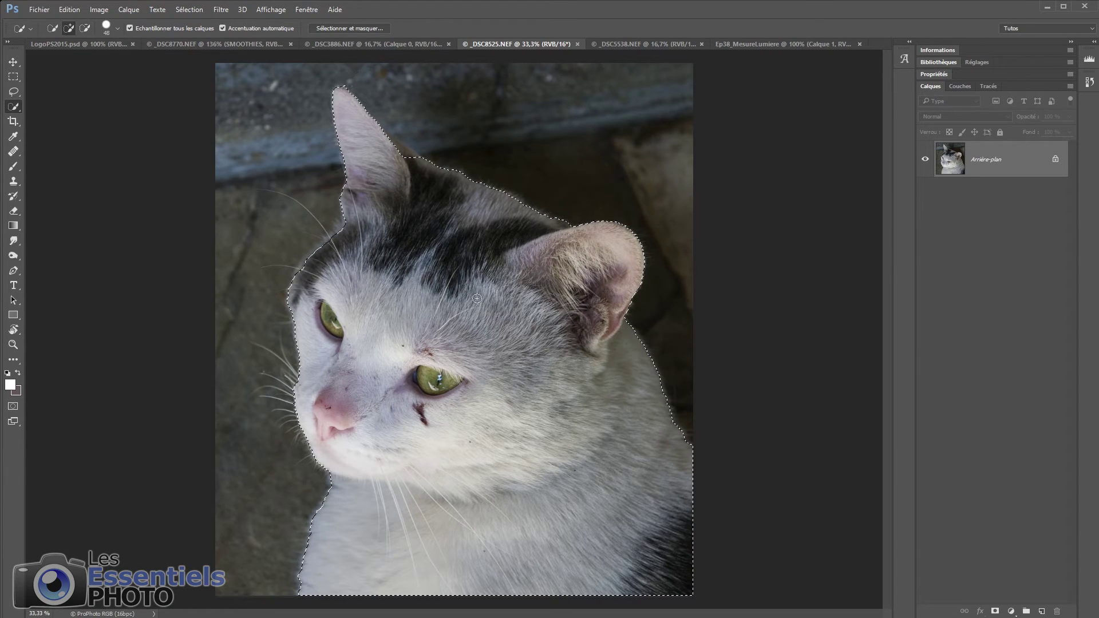
- Open the cat selection in Select and Mask and set the view to Onion Skin (Pelure d'oignon) with 100% transparency
left_click(345, 30)
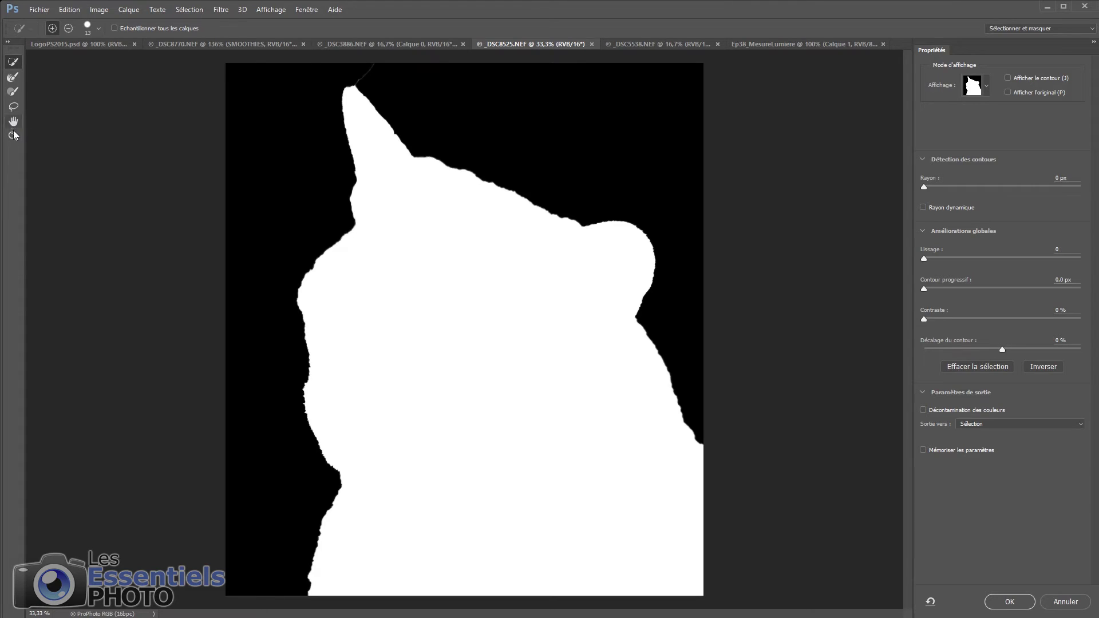
left_click(985, 87)
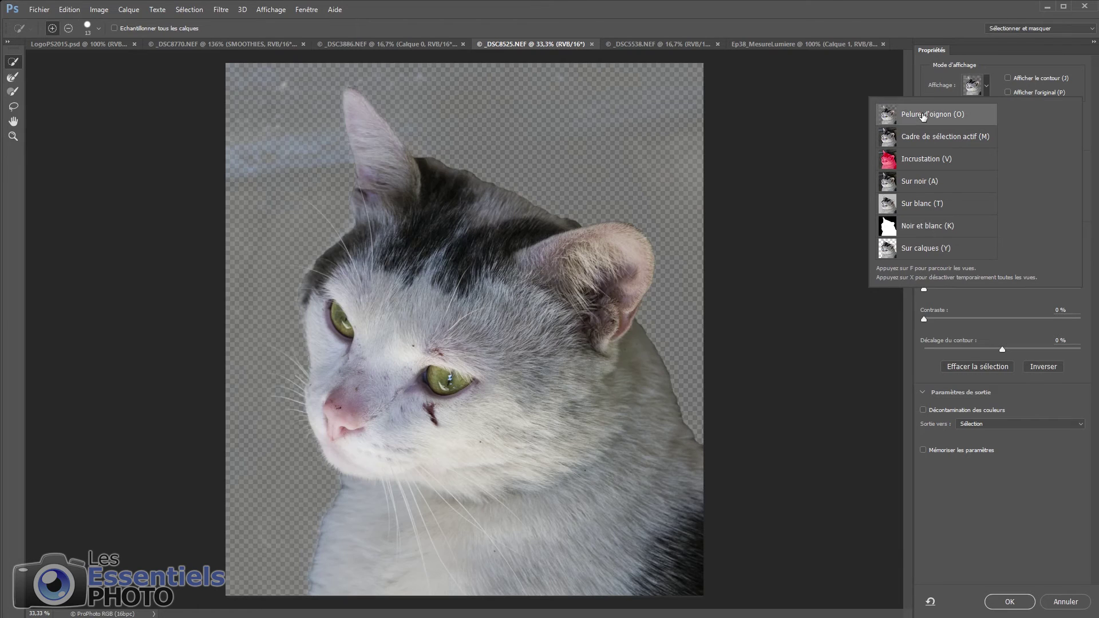
left_click(944, 114)
left_click_drag(947, 121, 1083, 121)
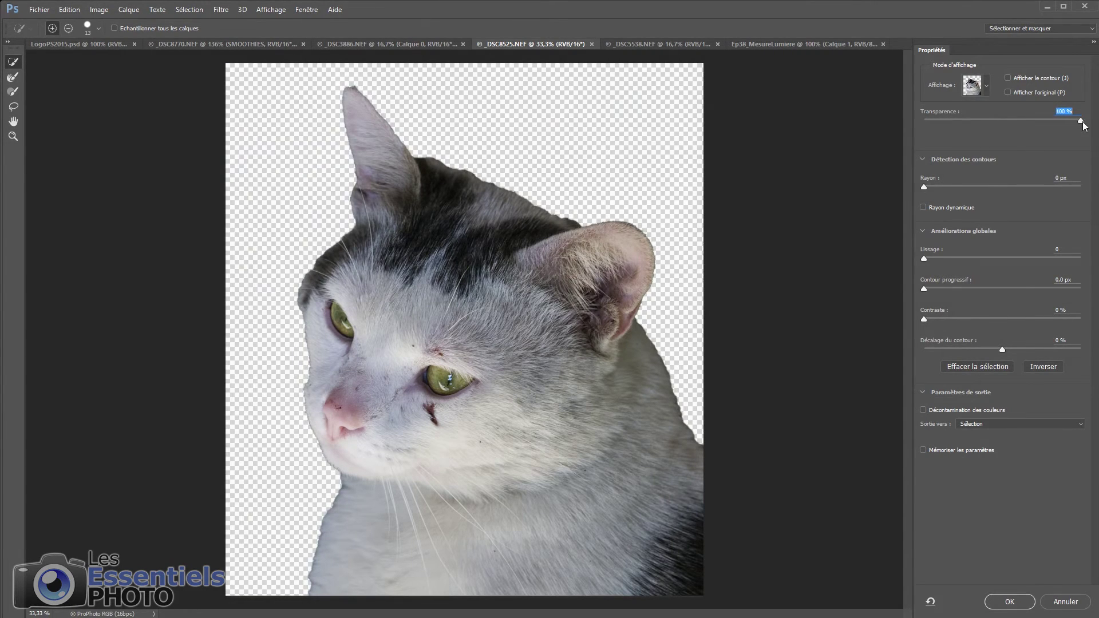
- Set the view to black and white (Noir et blanc) and refine the fur edges along the cat's head, back, face and chest with a 104 px Refine Edge Brush
left_click(987, 84)
left_click(925, 231)
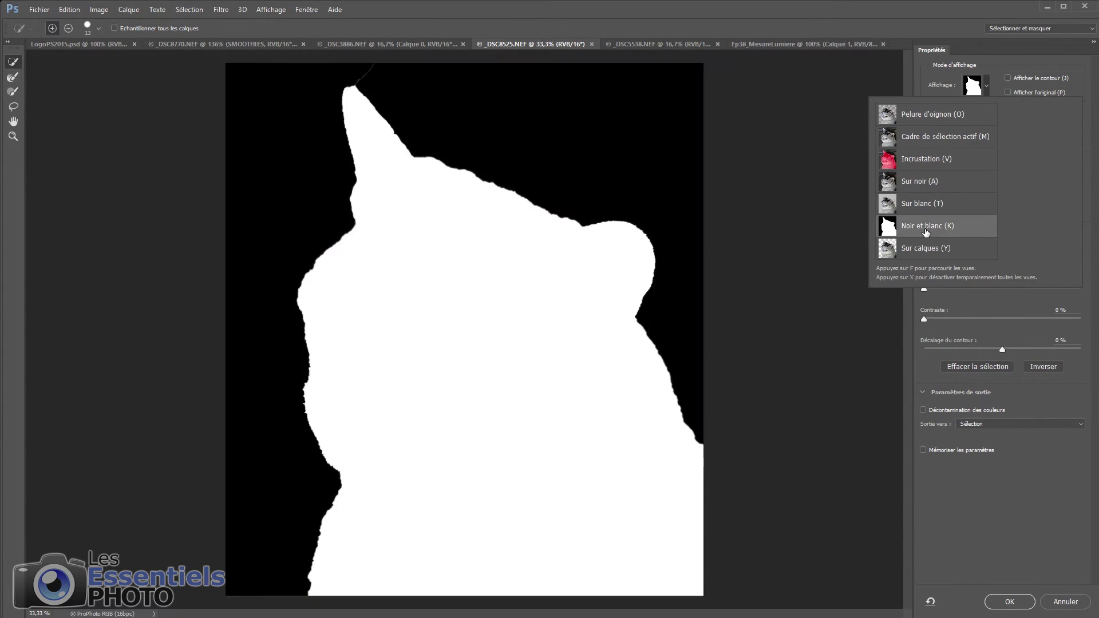
left_click(989, 84)
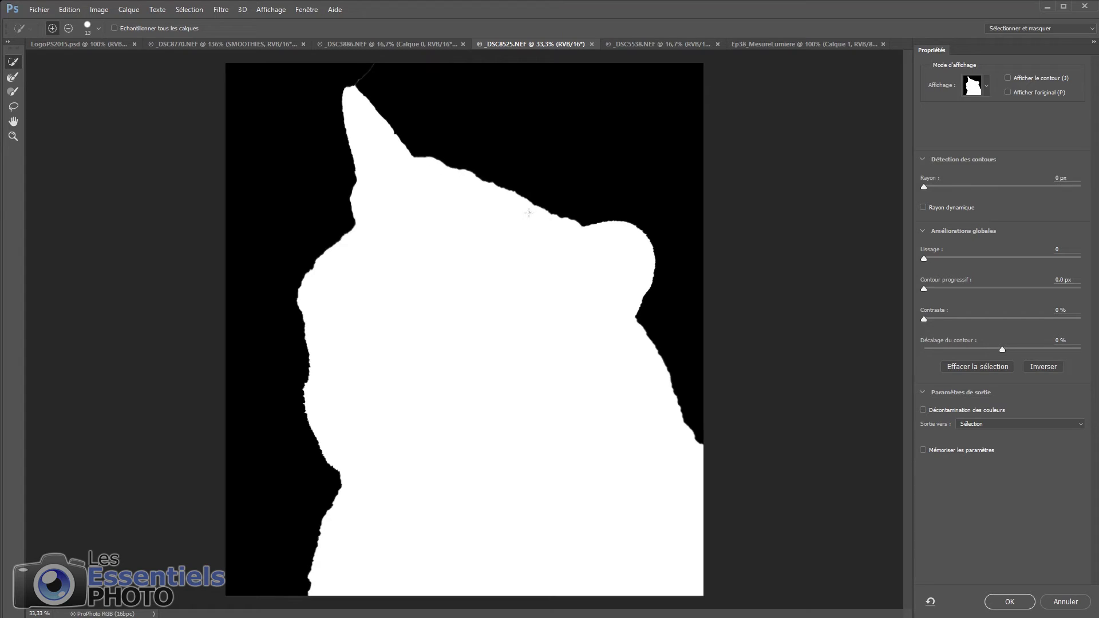
key("r")
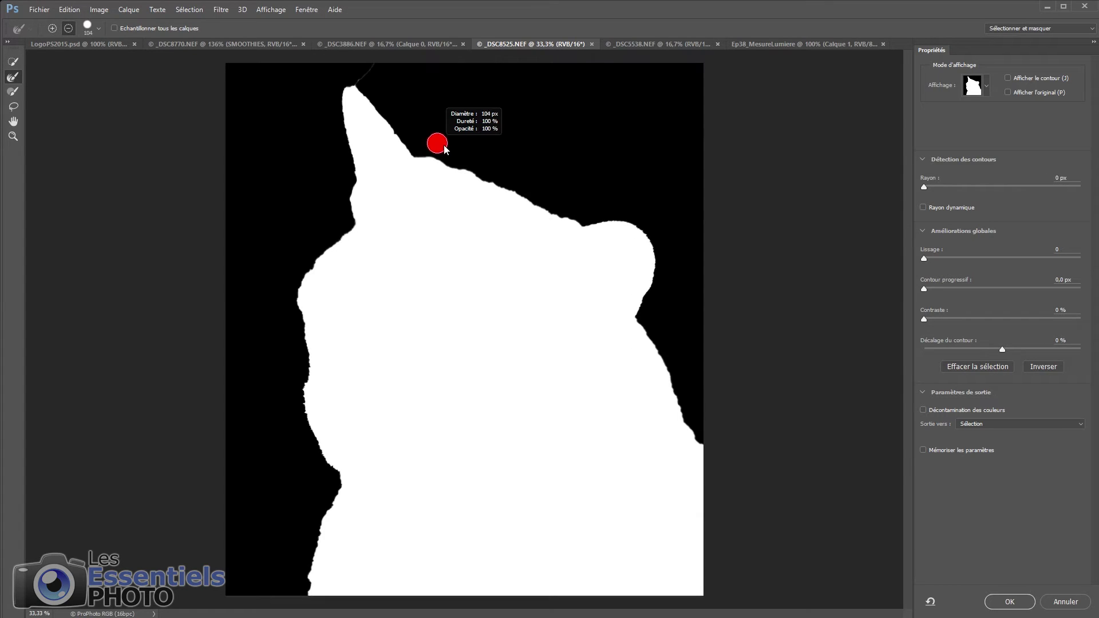
left_click_drag(419, 140, 580, 224)
mouse_move(644, 317)
left_mouse_down()
mouse_move(689, 415)
mouse_move(712, 431)
left_mouse_up()
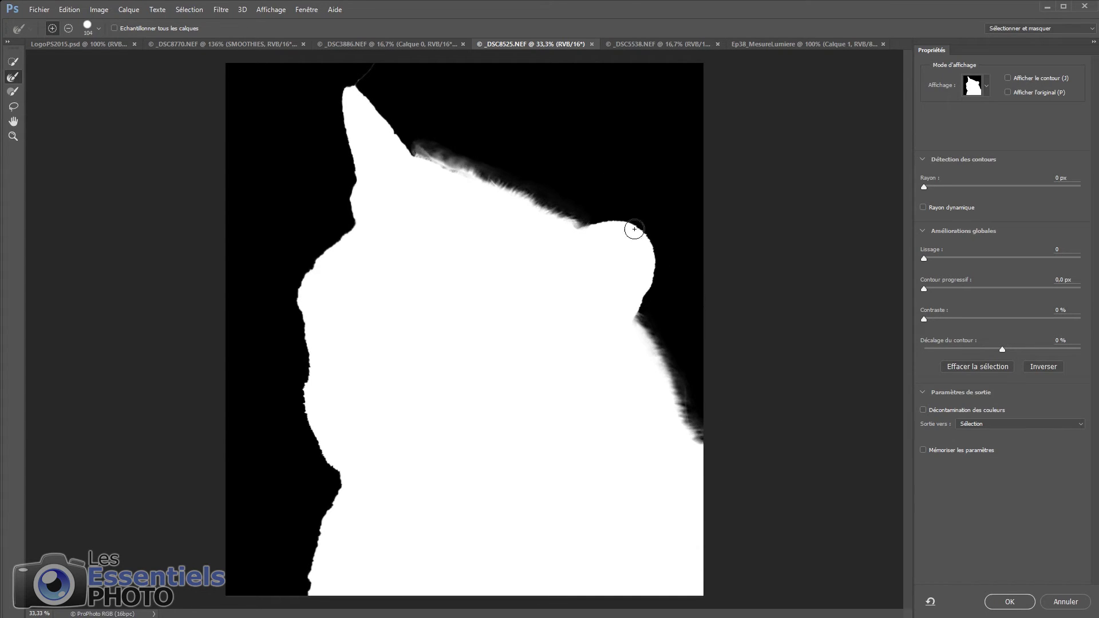
mouse_move(343, 228)
left_mouse_down()
mouse_move(289, 285)
mouse_move(298, 355)
mouse_move(292, 379)
mouse_move(271, 393)
mouse_move(335, 484)
mouse_move(298, 599)
left_mouse_up()
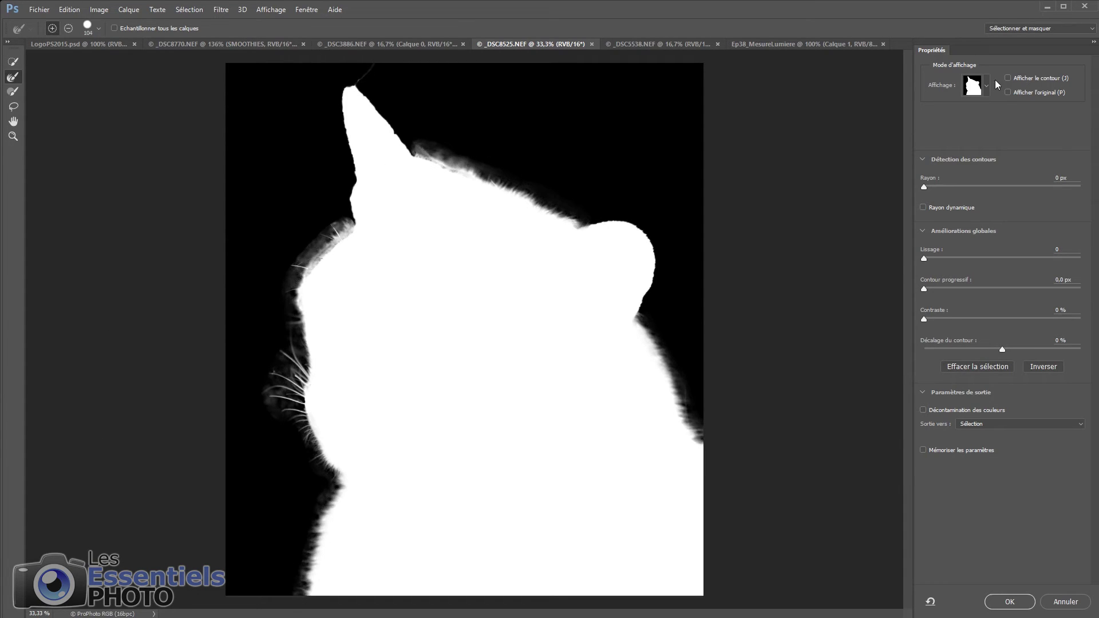
- Return to the Onion Skin view and output the cat selection to a new layer with a layer mask (Nouveau calque avec masque de fusion)
key("o")
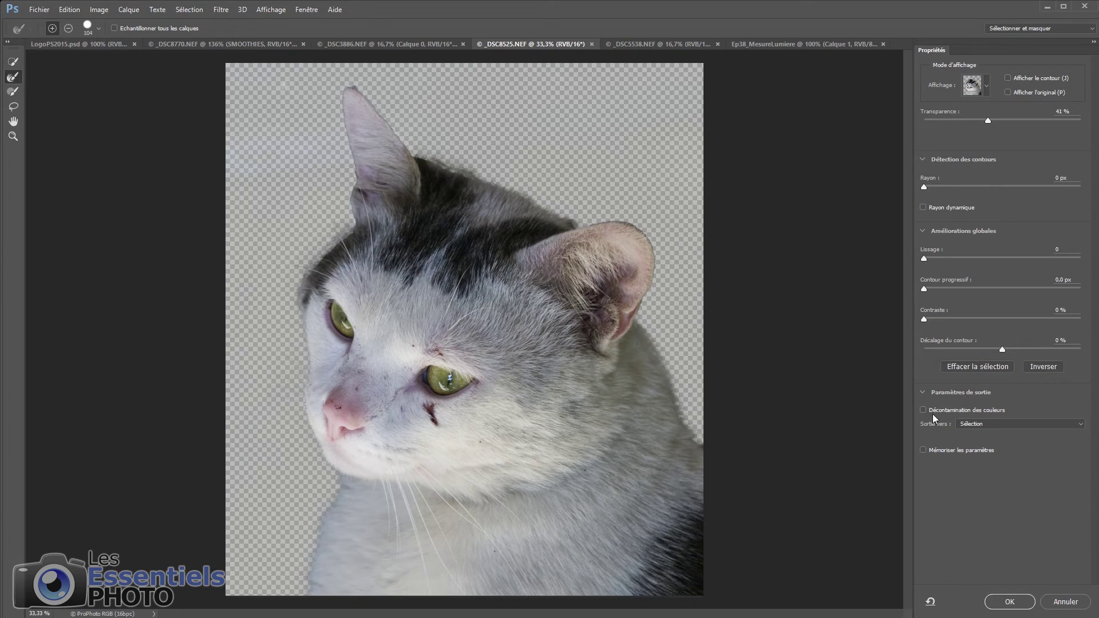
left_click(979, 427)
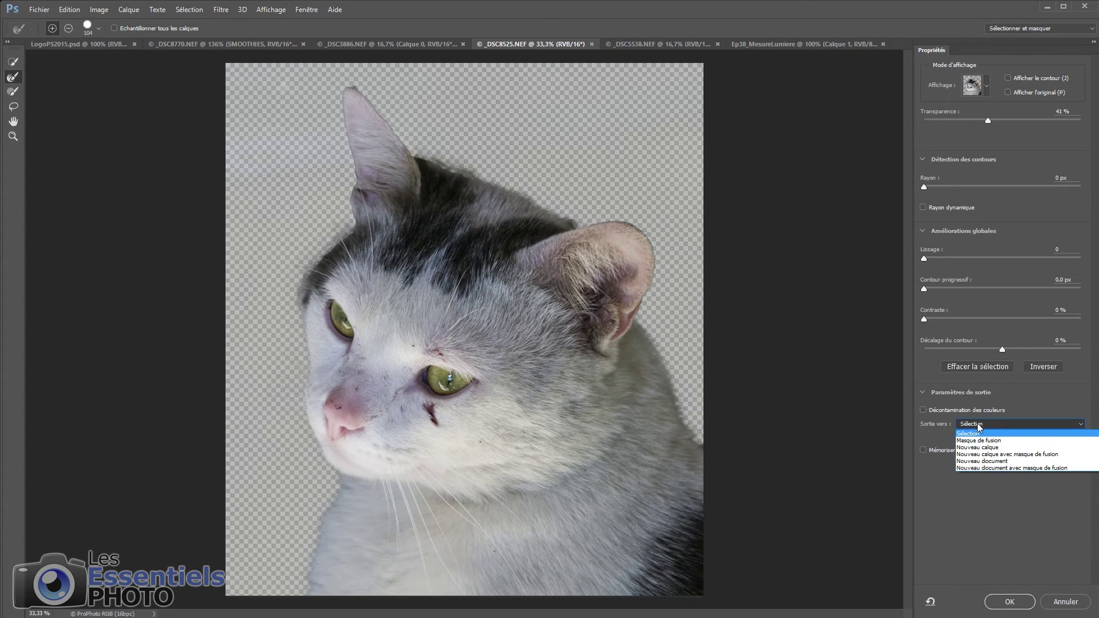
left_click(983, 454)
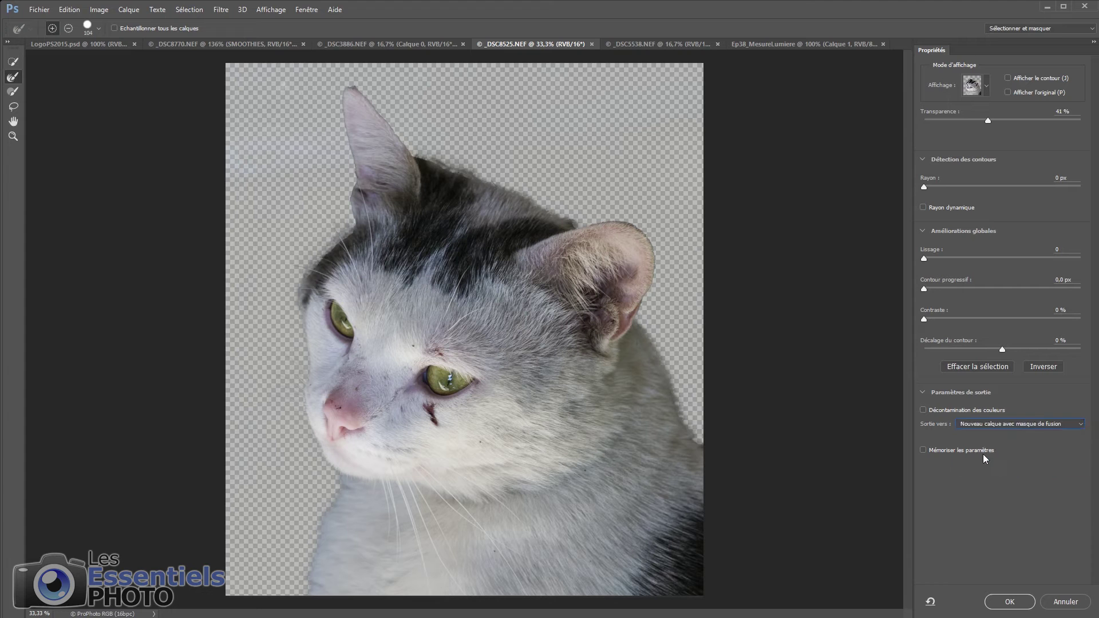
left_click(1010, 601)
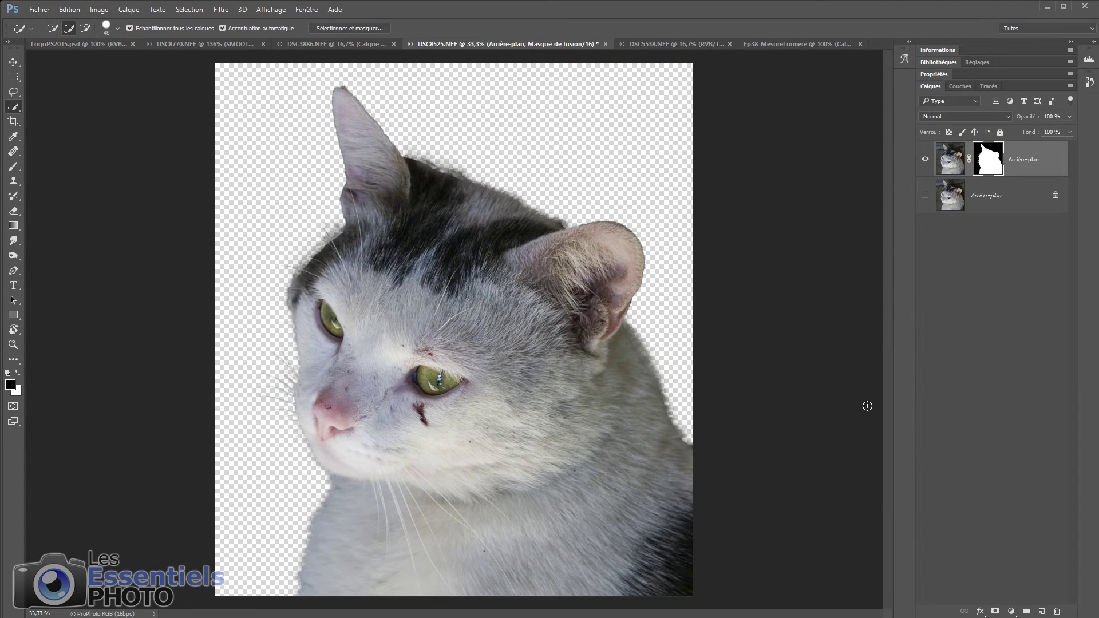
left_click(925, 159)
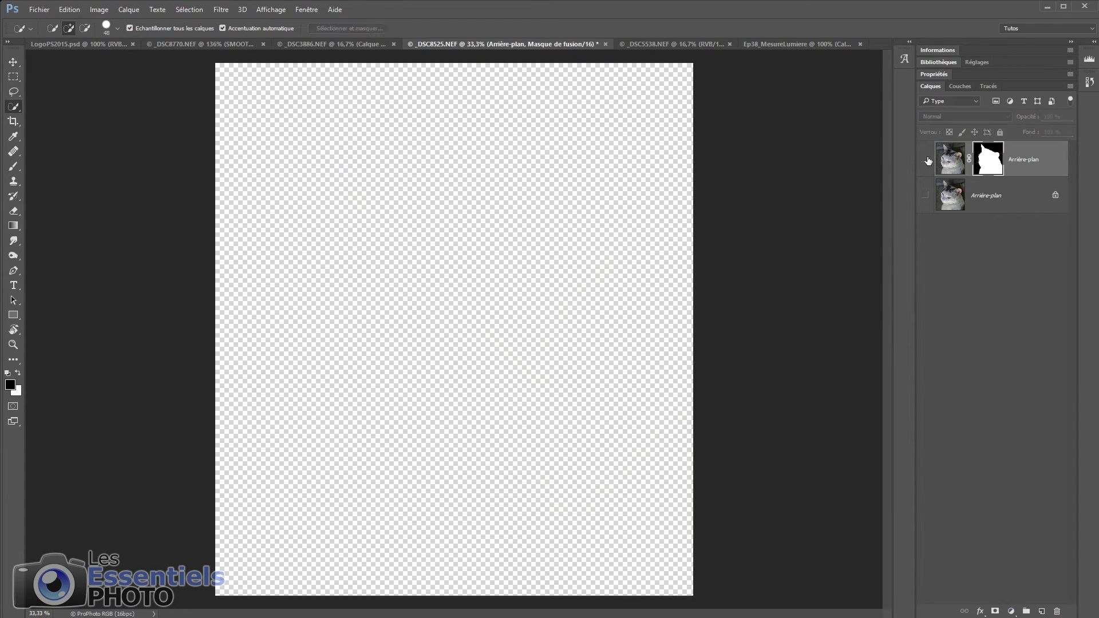
left_click(924, 160)
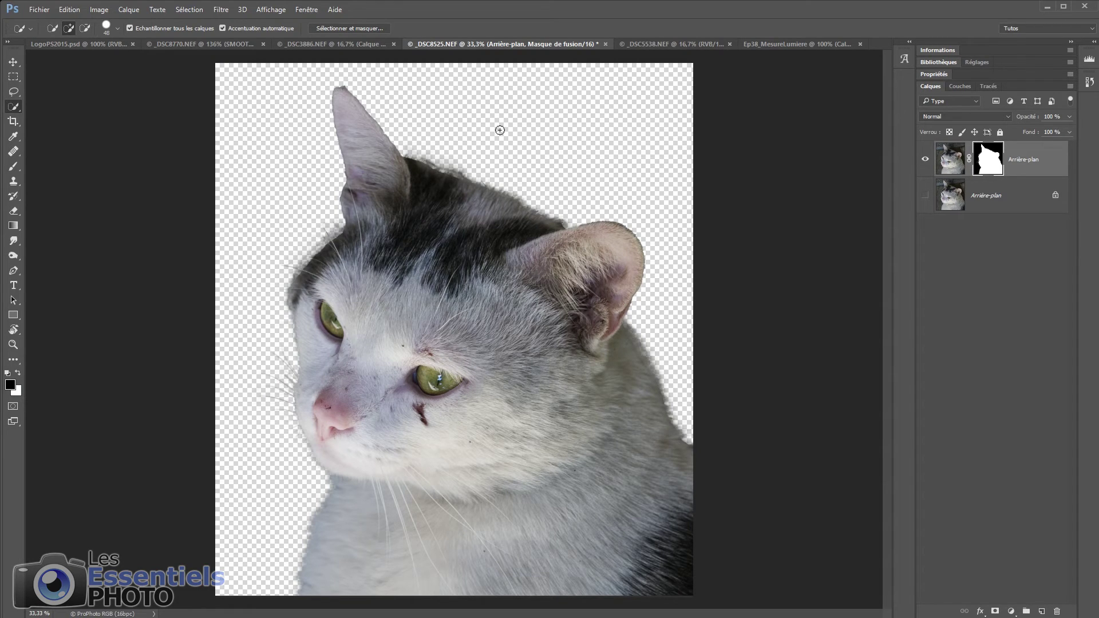
- Switch to the _DSC5538.NEF portrait and open it in the Liquify filter (Fluidité) with the Face tool active
left_click(655, 43)
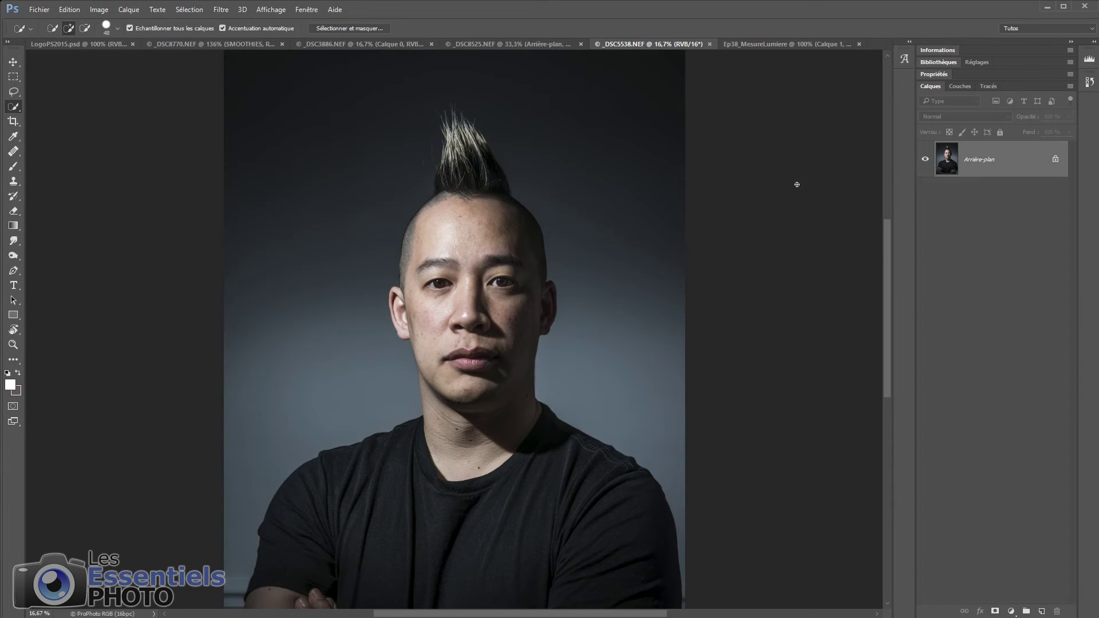
left_click(221, 9)
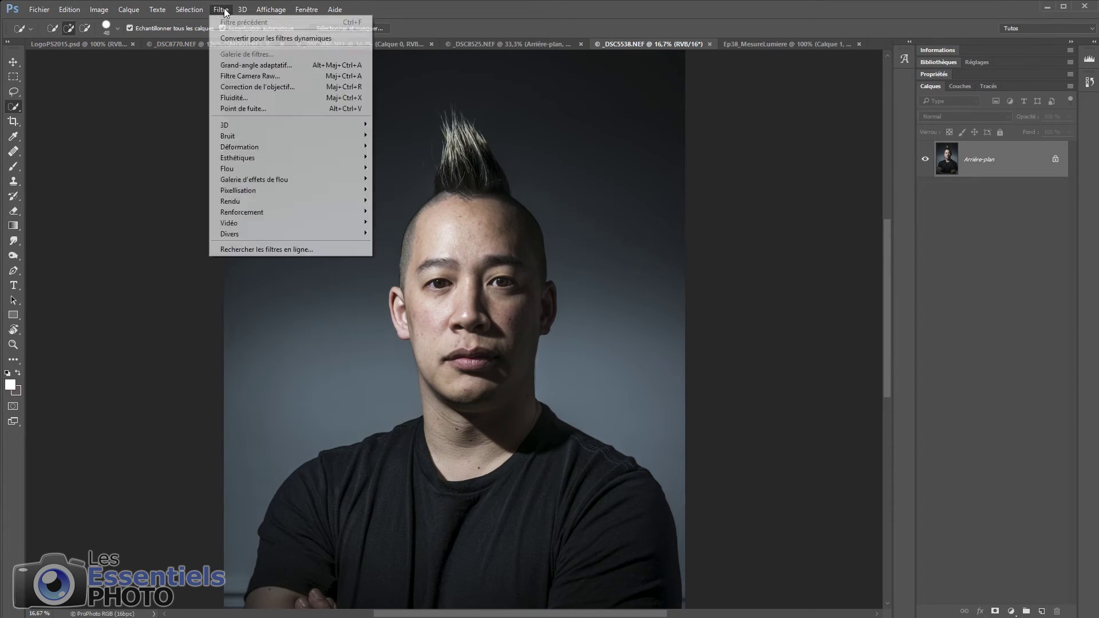
left_click(234, 102)
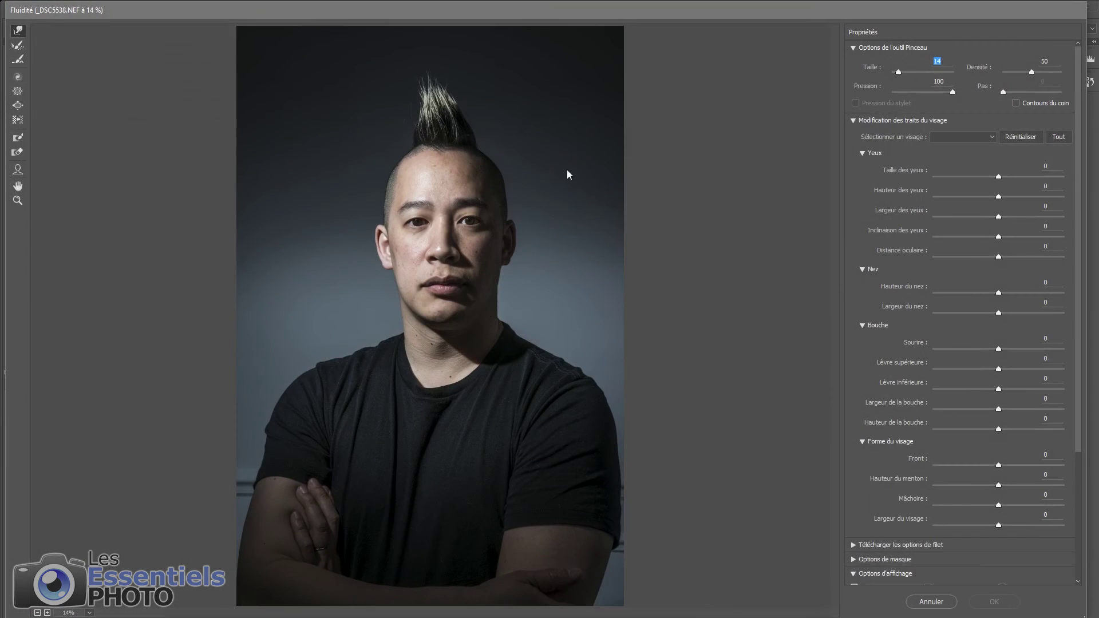
mouse_move(428, 178)
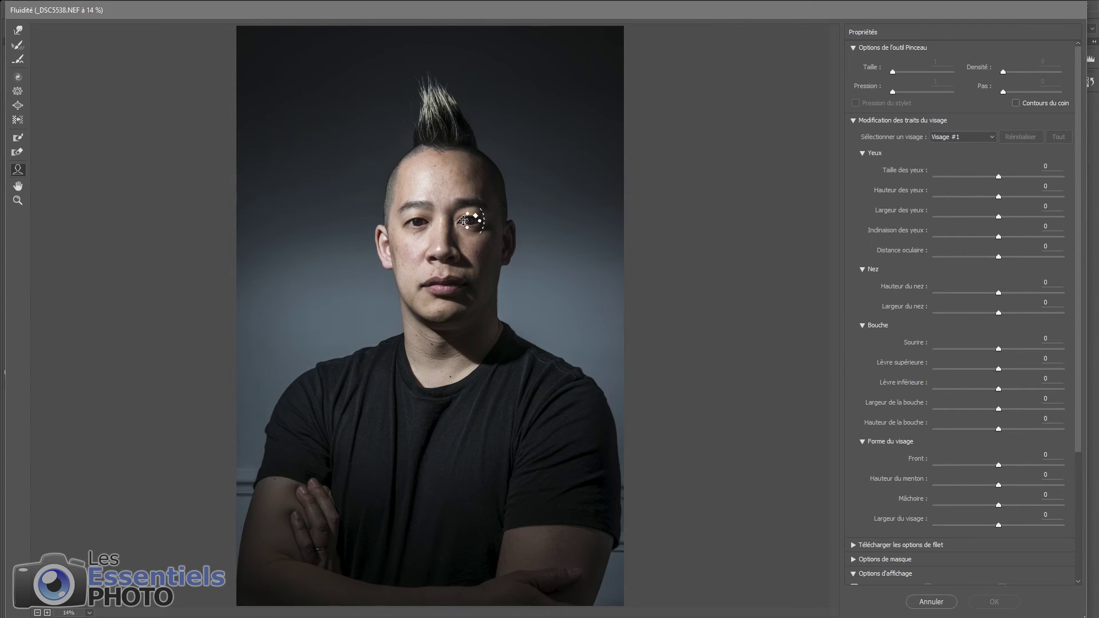
mouse_move(400, 298)
mouse_move(432, 287)
mouse_move(418, 221)
- Try reshaping the face directly on the photo, reducing the eye size to -23 and raising the nose height to 7
left_click_drag(479, 218, 467, 221)
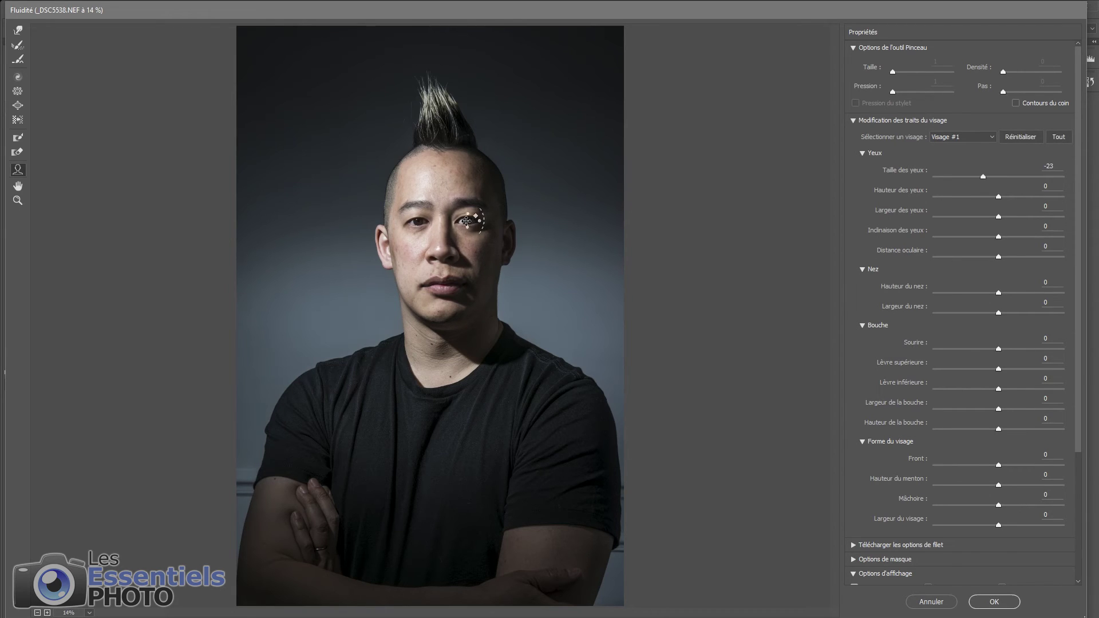
mouse_move(440, 256)
left_click_drag(440, 254, 441, 257)
mouse_move(437, 286)
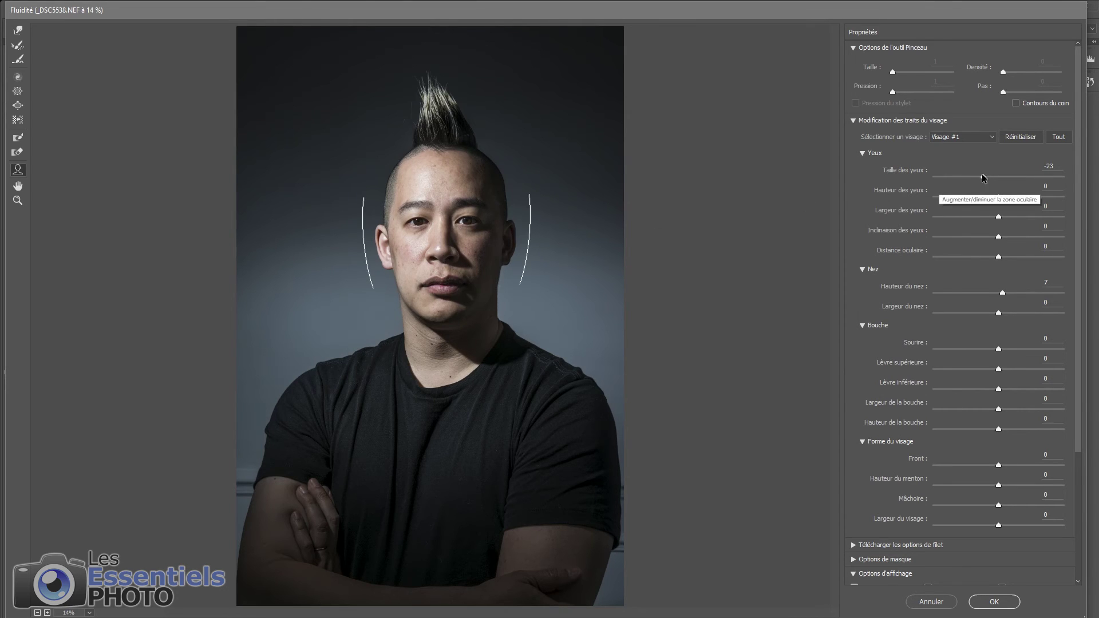
- Try eye size -30, eye tilt 10, nose height 15, nose width 9, smile 57, forehead -24 and a narrower face, and leave Liquify
mouse_move(982, 177)
left_mouse_down()
mouse_move(1035, 181)
mouse_move(942, 177)
mouse_move(1012, 183)
mouse_move(978, 180)
left_mouse_up()
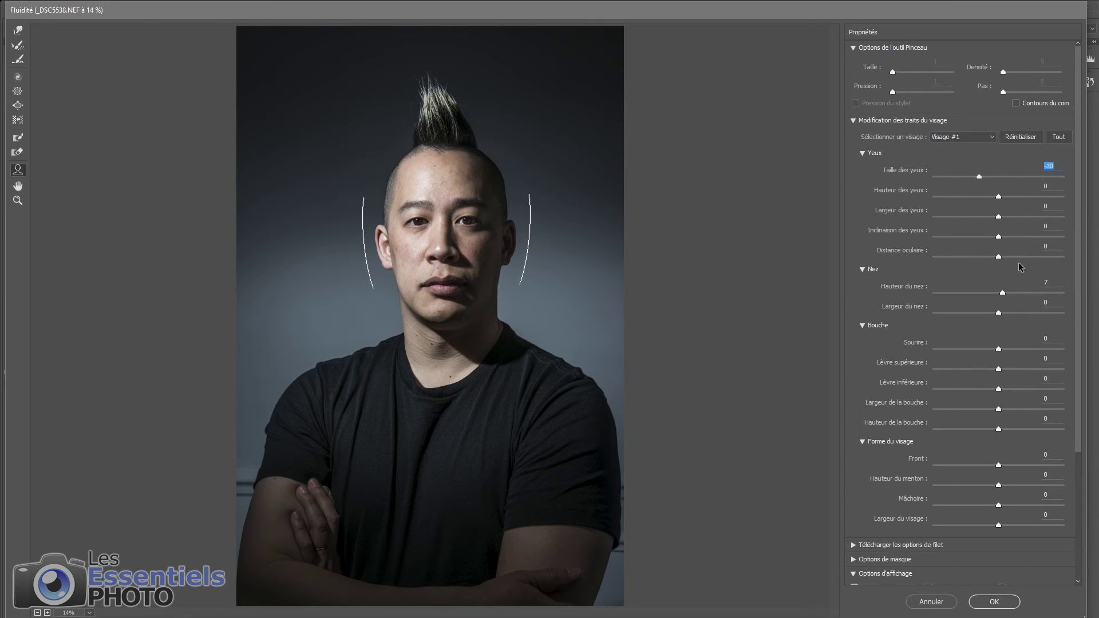
mouse_move(999, 257)
left_mouse_down()
mouse_move(1014, 239)
mouse_move(1005, 239)
left_mouse_up()
left_click_drag(1002, 292, 1036, 348)
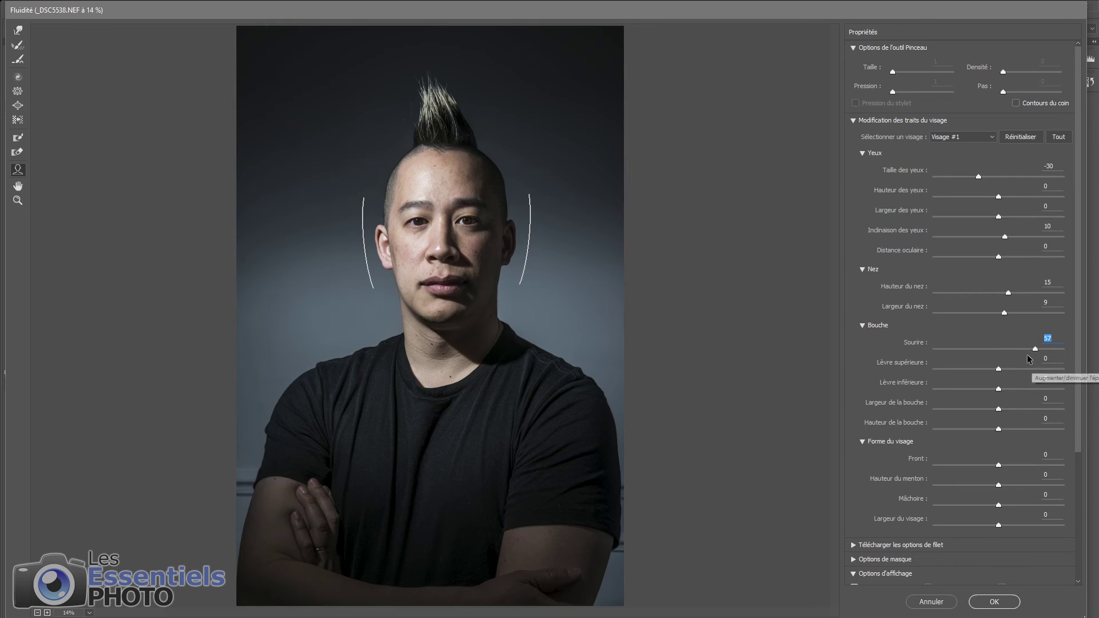
left_click_drag(998, 464, 981, 462)
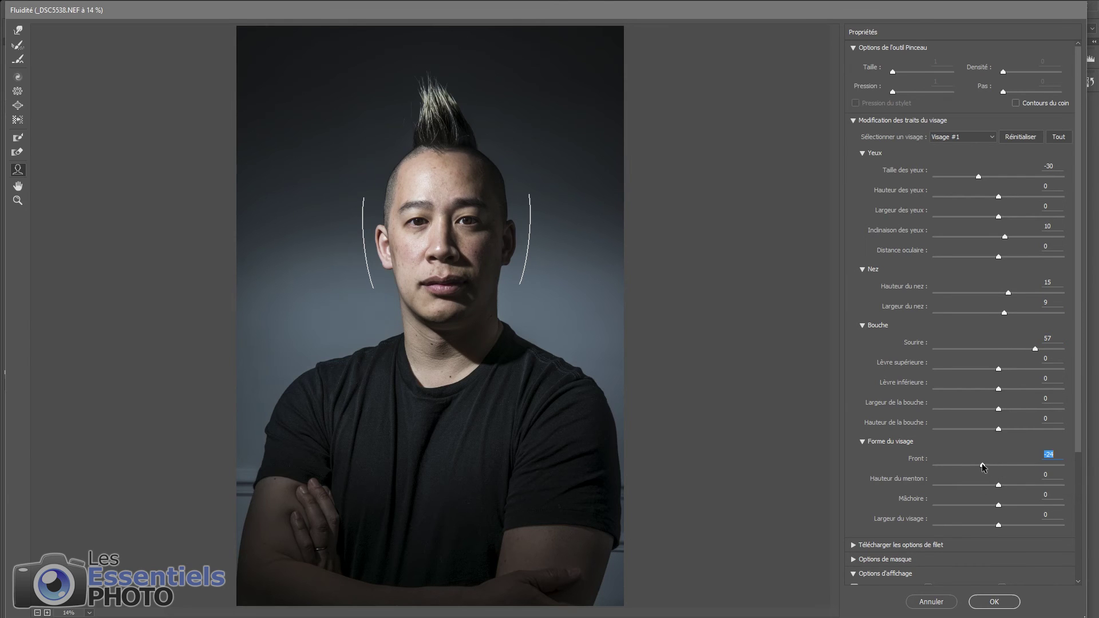
left_click_drag(999, 525, 969, 525)
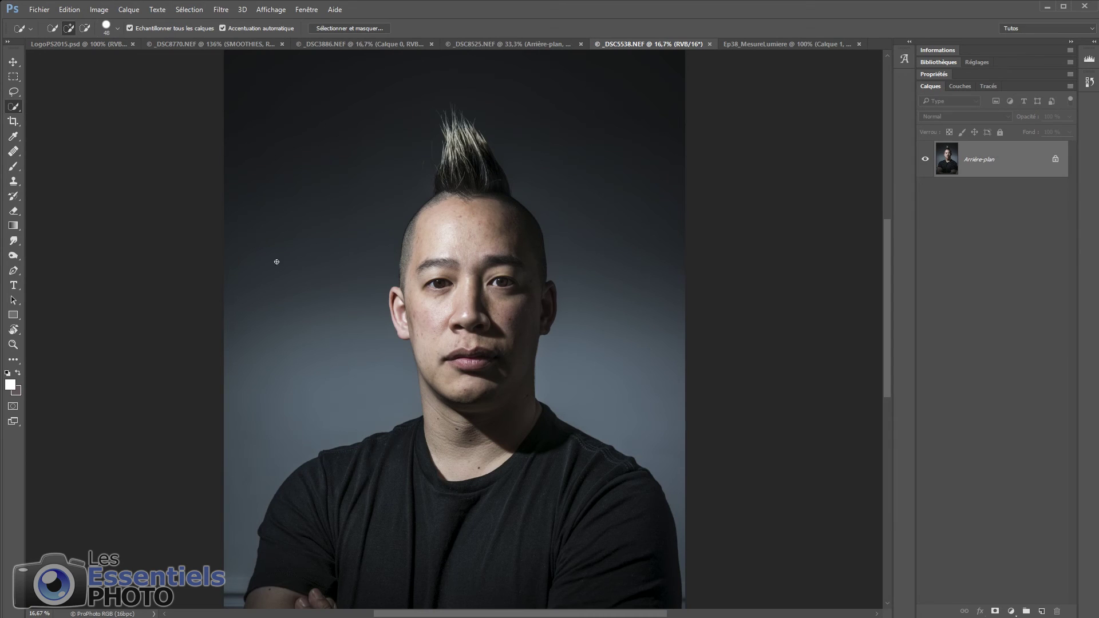
- Switch to the Ep38_MesureLumiere video document, fit the whole frame in view, and show the Timeline (Montage)
left_click(751, 45)
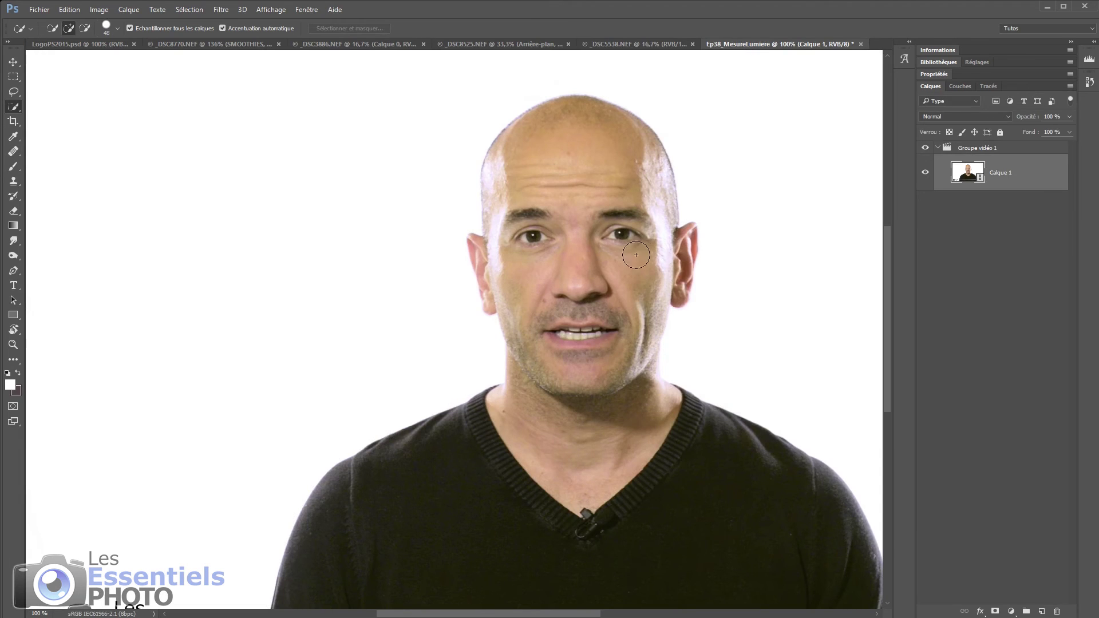
left_click_drag(632, 289, 510, 294)
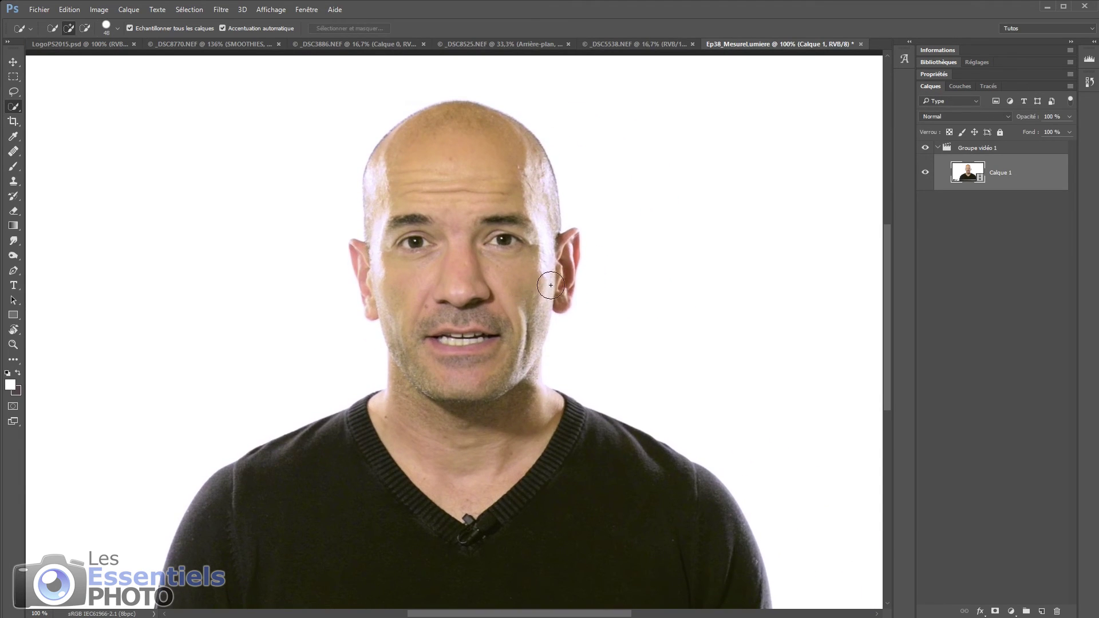
key("ctrl+minus")
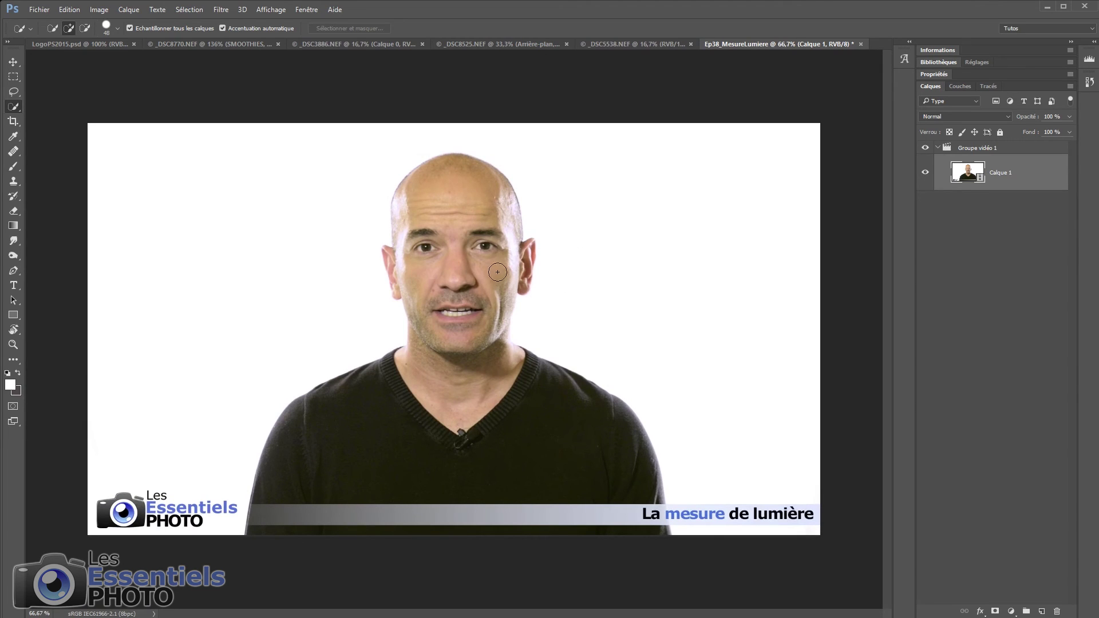
left_click(304, 11)
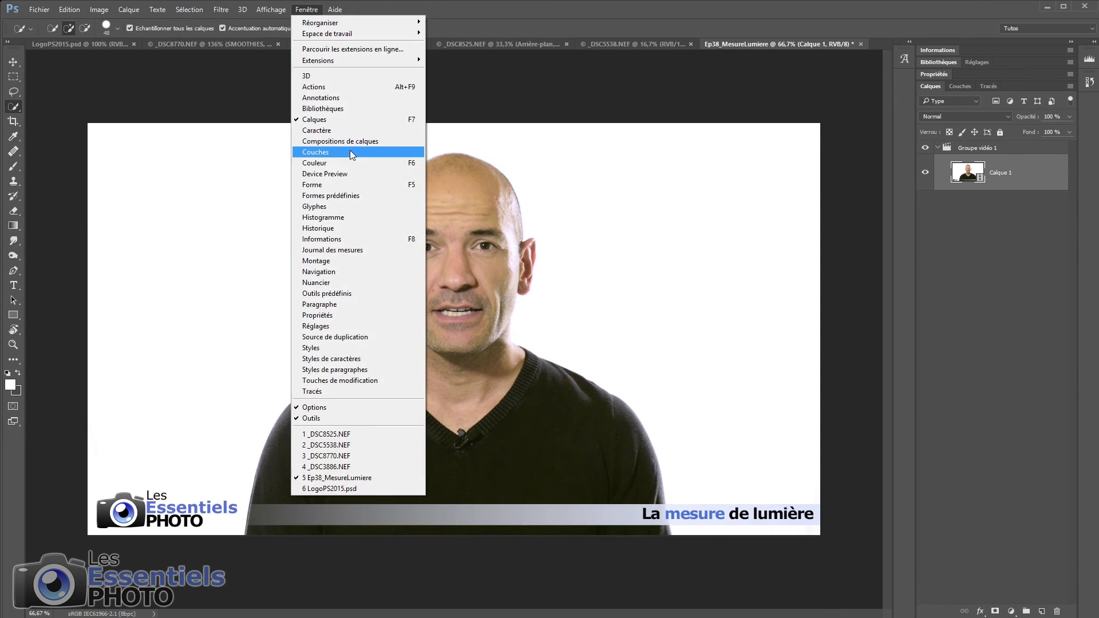
left_click(316, 261)
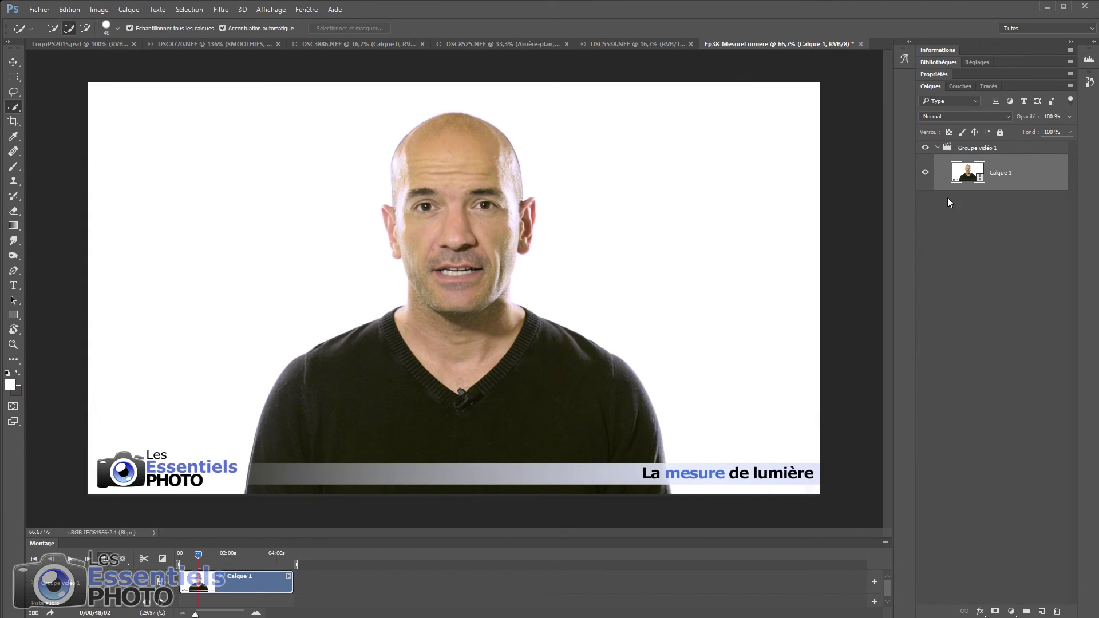
- Convert the Calque 1 video layer to a smart object and open it in the Liquify filter with the Face tool
right_click(1001, 177)
left_click(1045, 269)
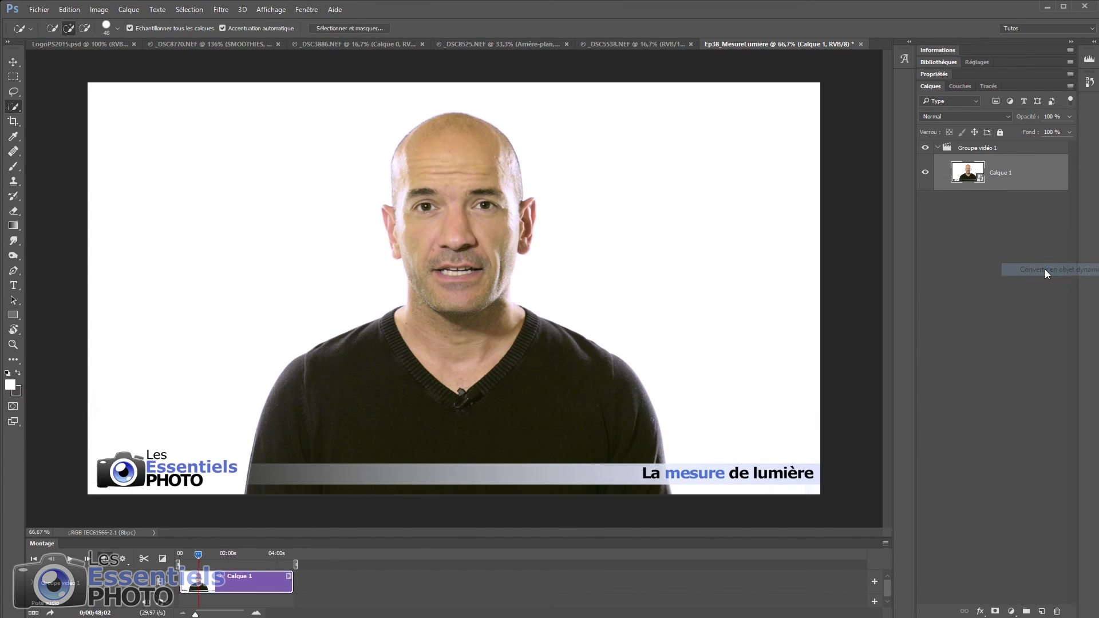
left_click(220, 11)
left_click(236, 96)
key("a")
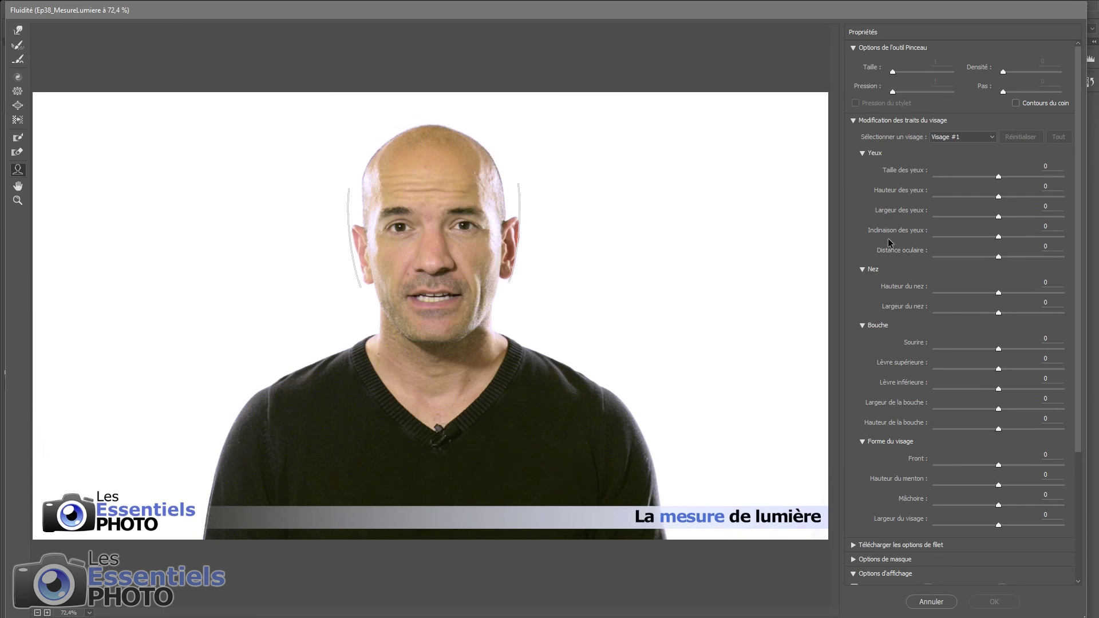
- Set the smile to 45, nose width to -88, eye distance to -100 and eye size to about 95, and apply the Liquify filter
left_click_drag(998, 349, 1027, 349)
left_click_drag(998, 313, 941, 313)
left_click_drag(999, 257, 892, 256)
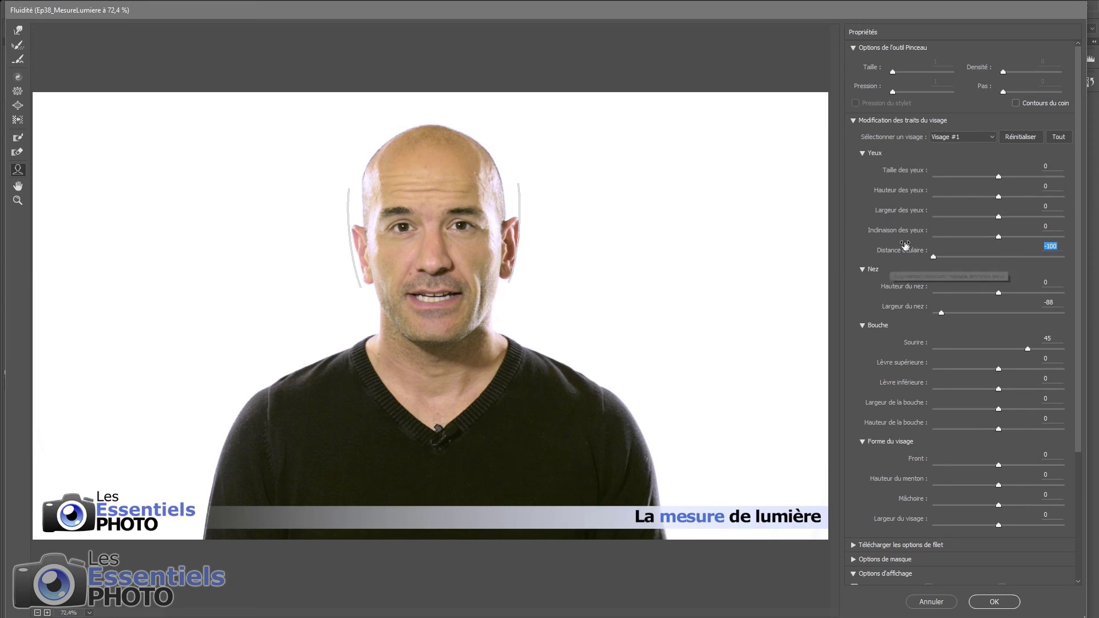
left_click_drag(999, 176, 1062, 177)
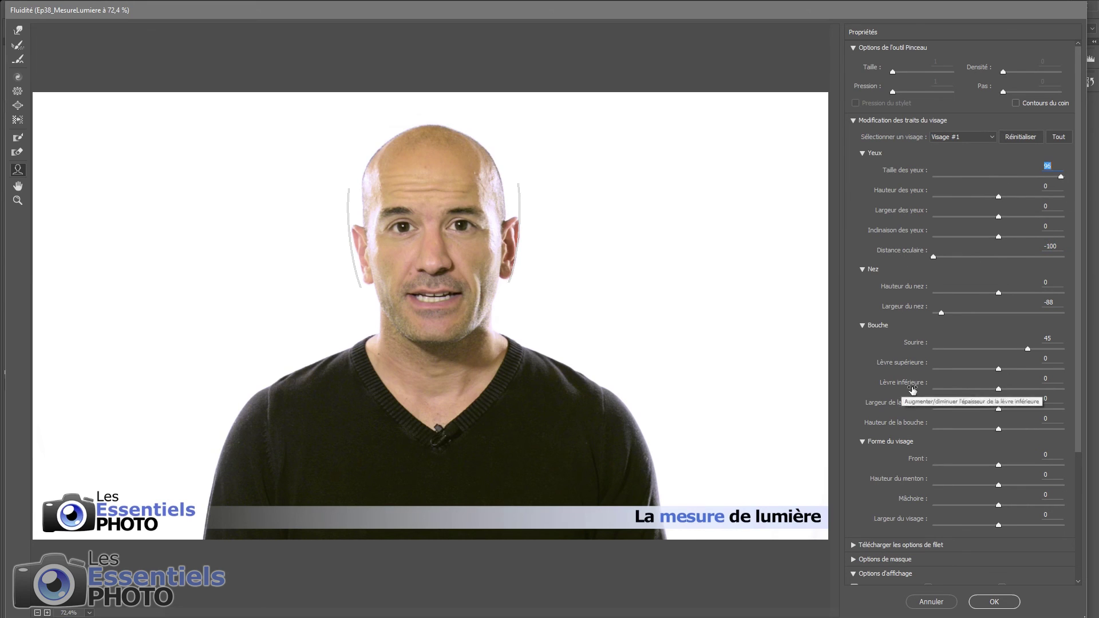
left_click(992, 602)
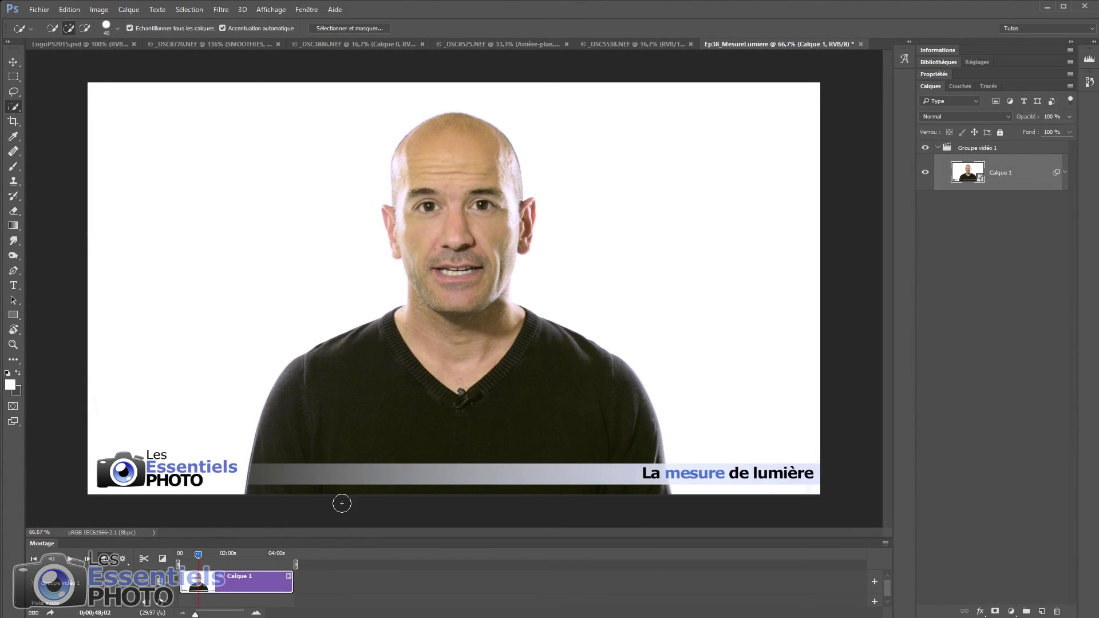
- Move the timeline playhead to 0;00;43;25 to check the face adjustments on another part of the video
left_click_drag(199, 553, 198, 554)
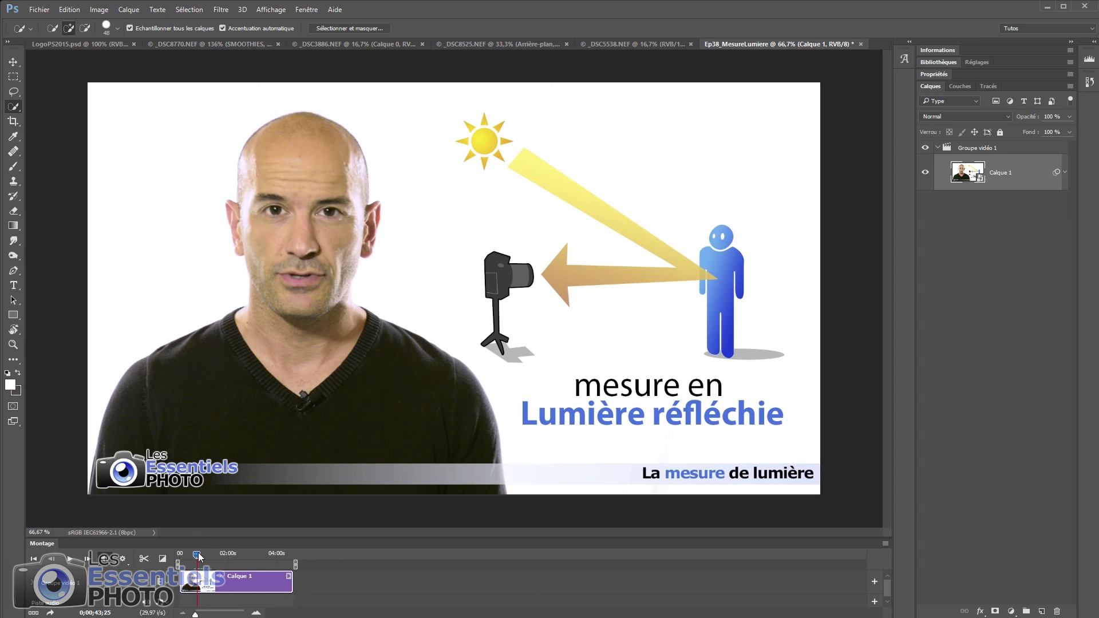